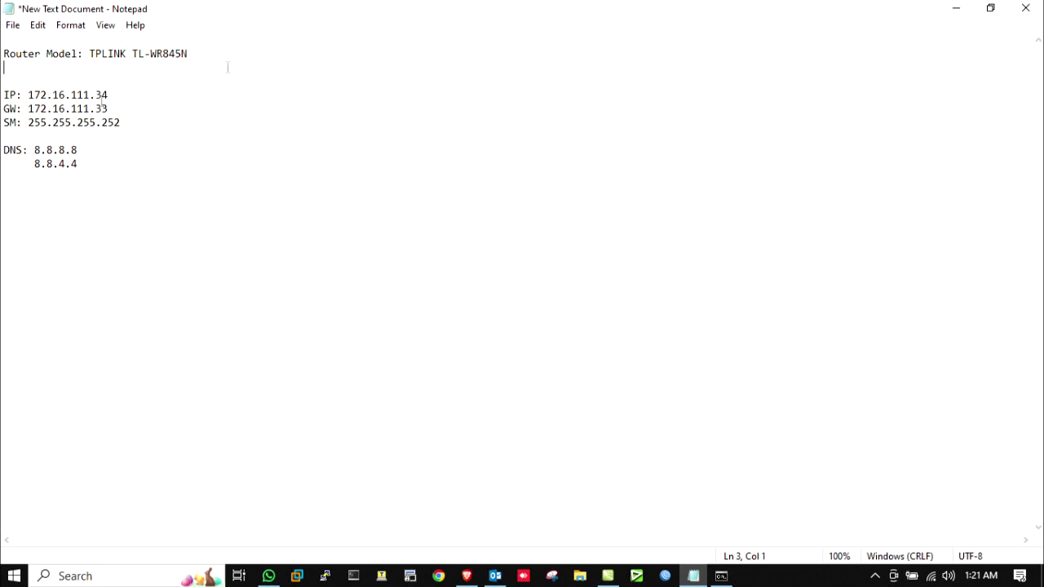
# - Highlight the IP 172.16.111.34 and gateway 172.16.111.33 lines in the notes
pyautogui.moveTo(4, 95); pyautogui.dragTo(109, 95)
pyautogui.moveTo(3, 108); pyautogui.dragTo(134, 110)
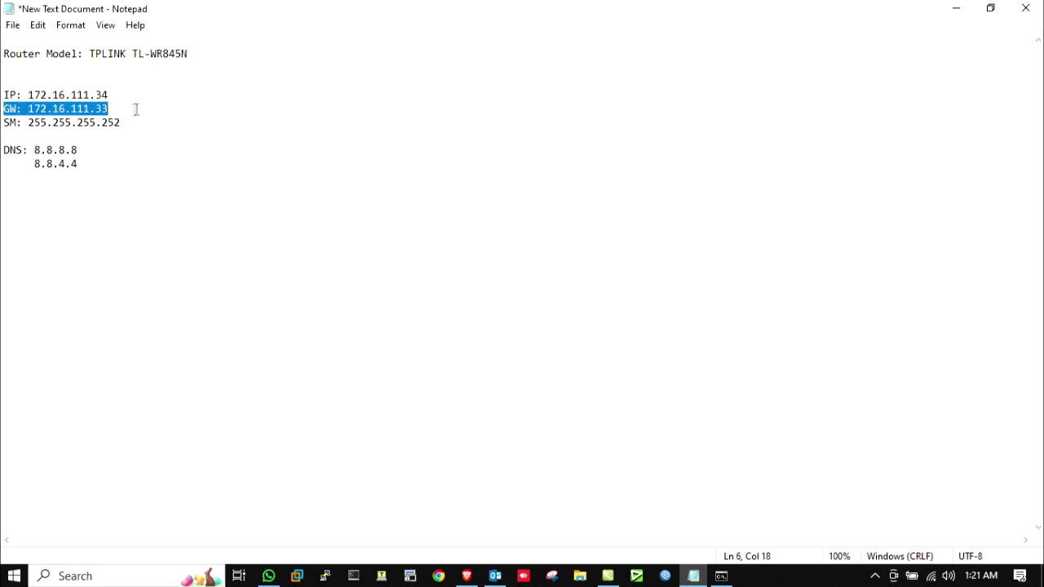
pyautogui.click(128, 167)
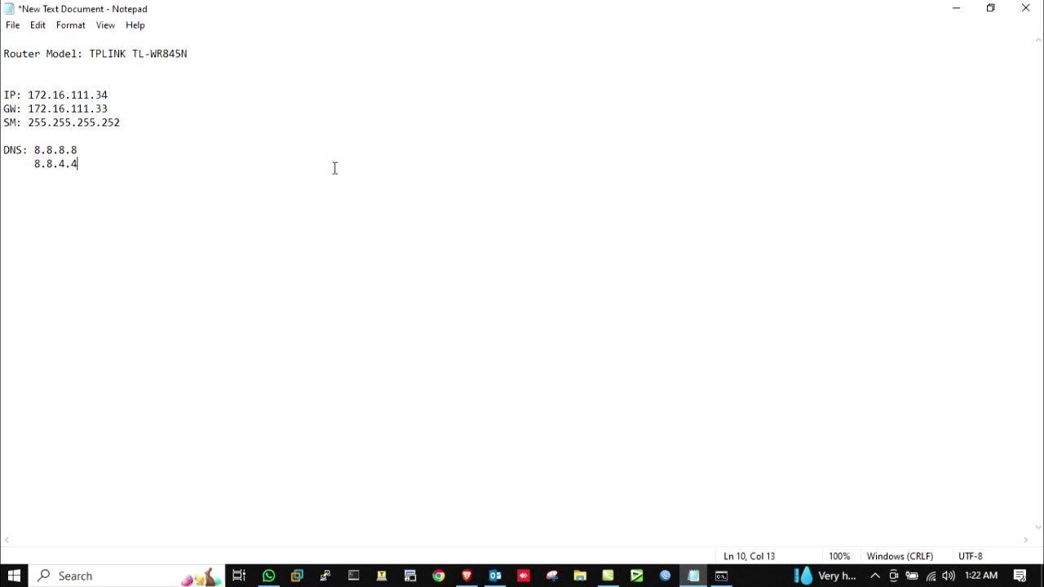
# - Connect the PC to the TP-Link_4A1A Wi-Fi network using its security key
pyautogui.click(932, 576)
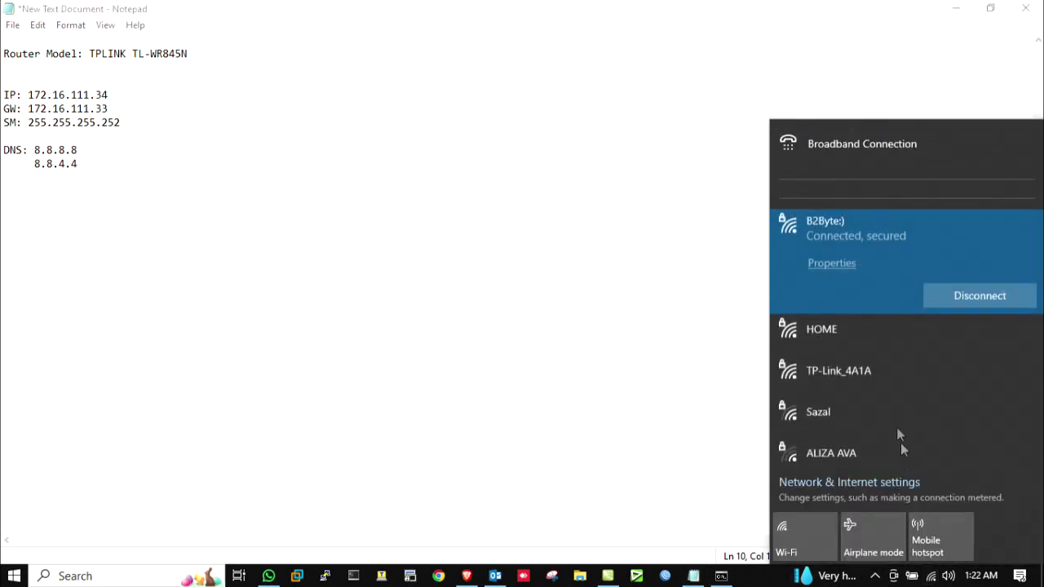
pyautogui.scroll(-3, 907, 288)
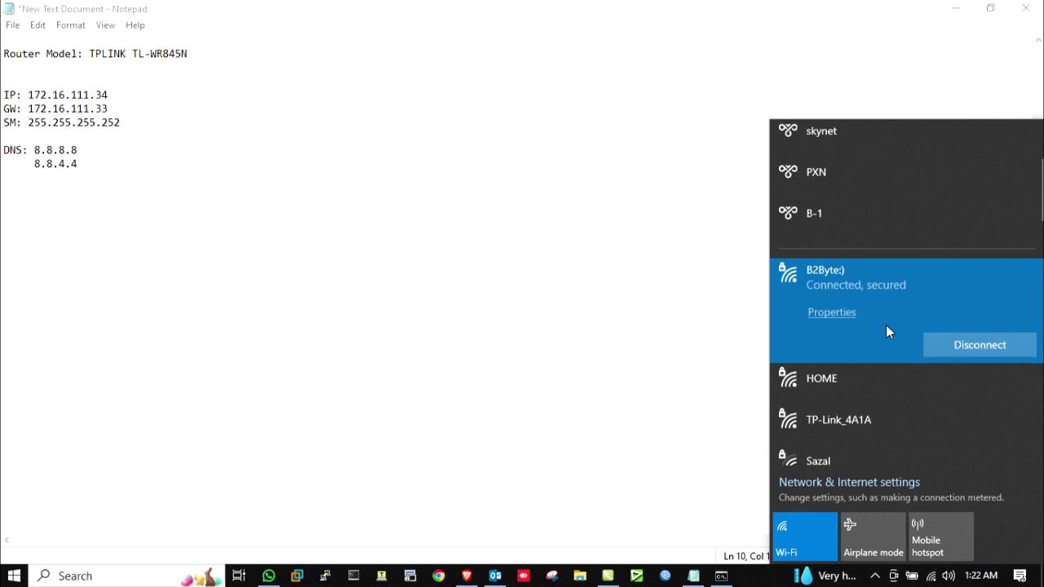
pyautogui.scroll(-3, 886, 329)
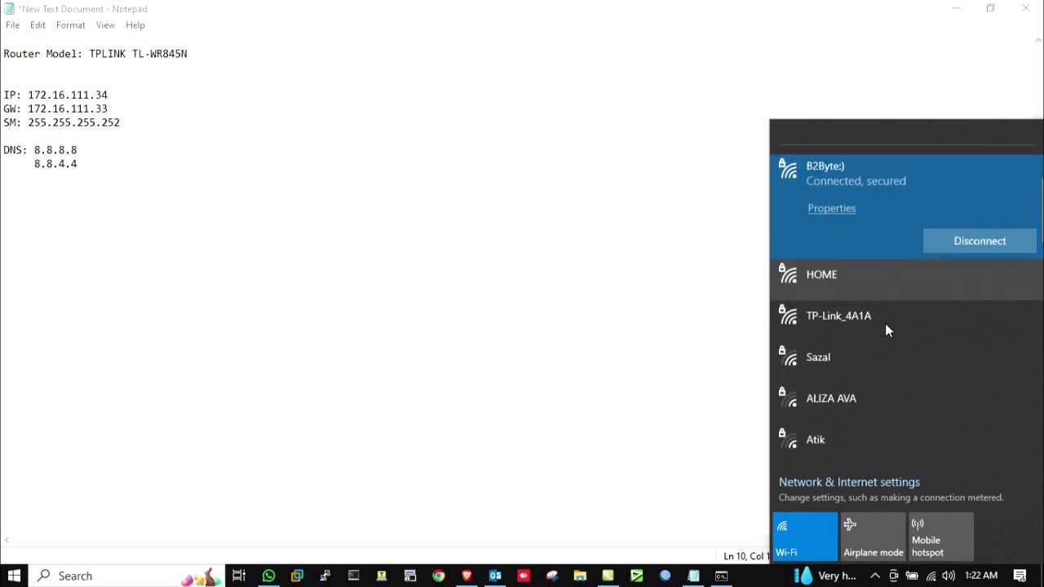
pyautogui.scroll(1, 887, 322)
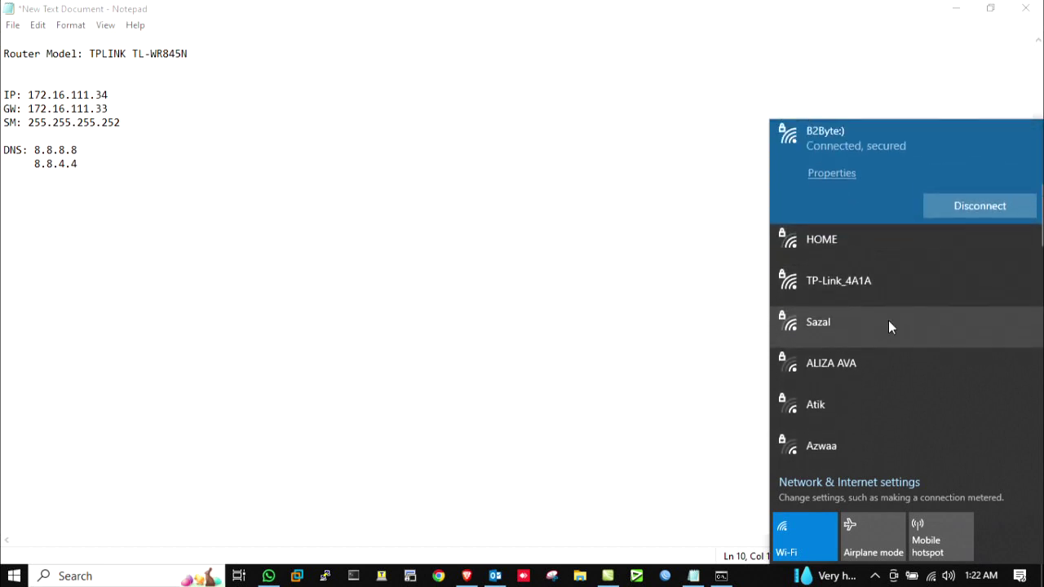
pyautogui.click(839, 286)
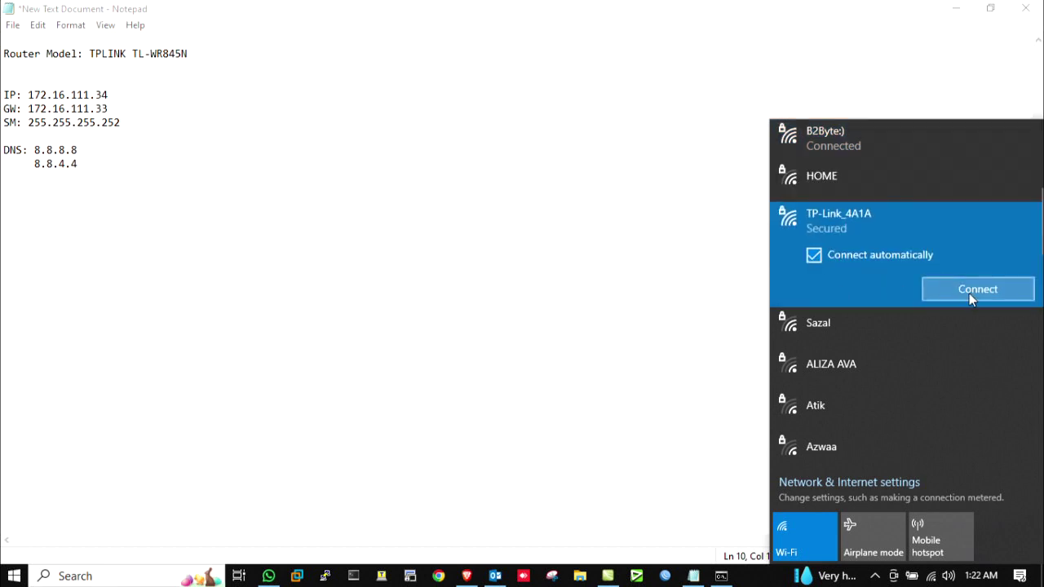
pyautogui.click(960, 288)
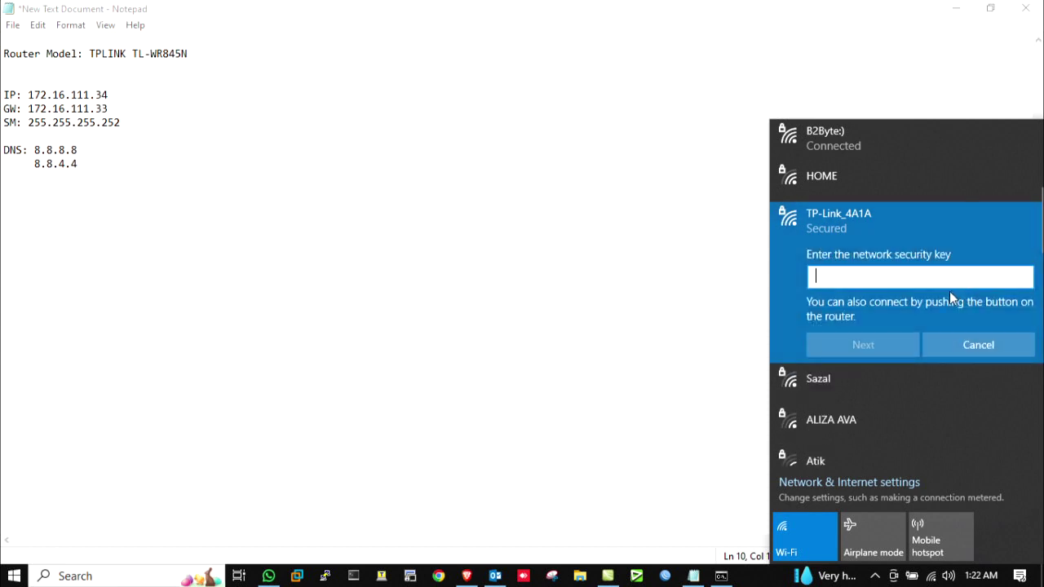
pyautogui.click(1023, 278)
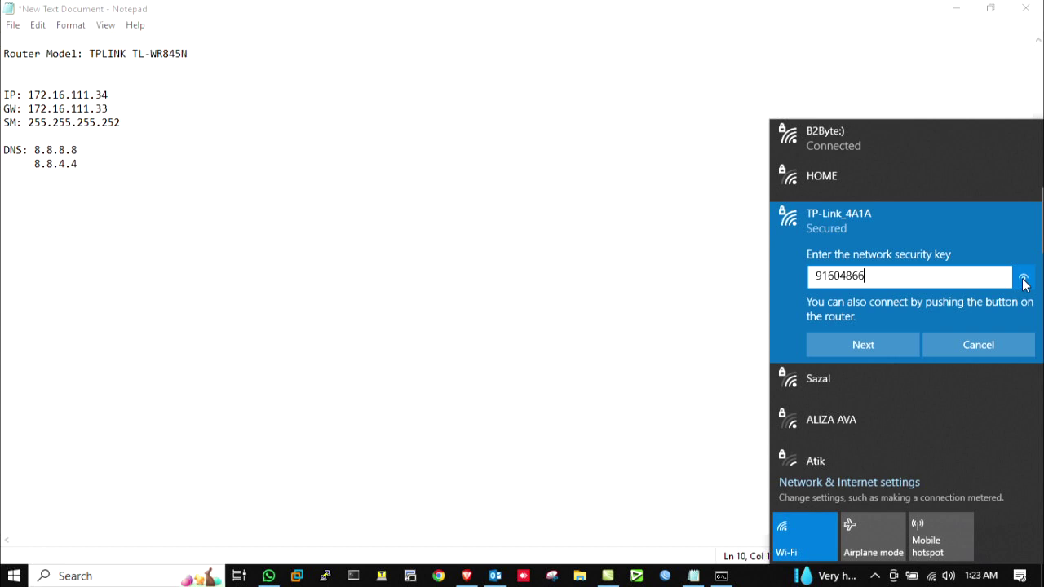
pyautogui.click(856, 348)
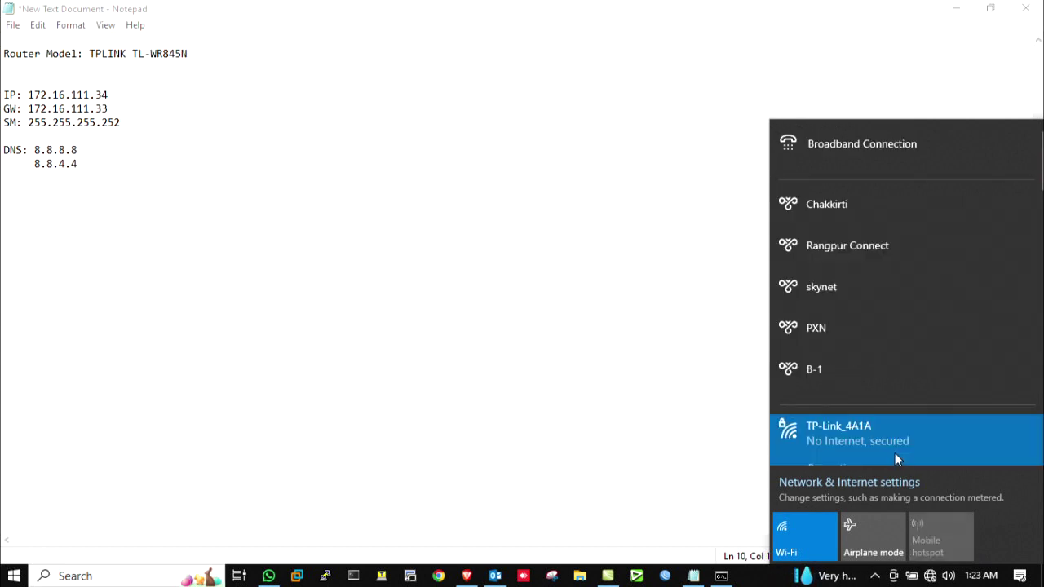
pyautogui.click(468, 576)
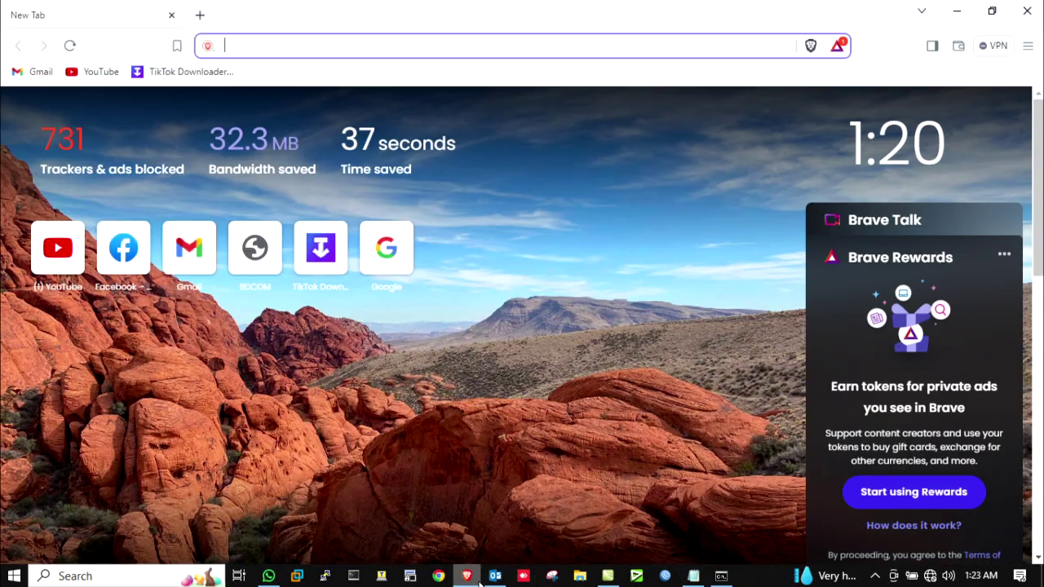
# - Run ipconfig in Command Prompt and pick out the Wi-Fi default gateway 192.168.0.1
pyautogui.press('super+r')
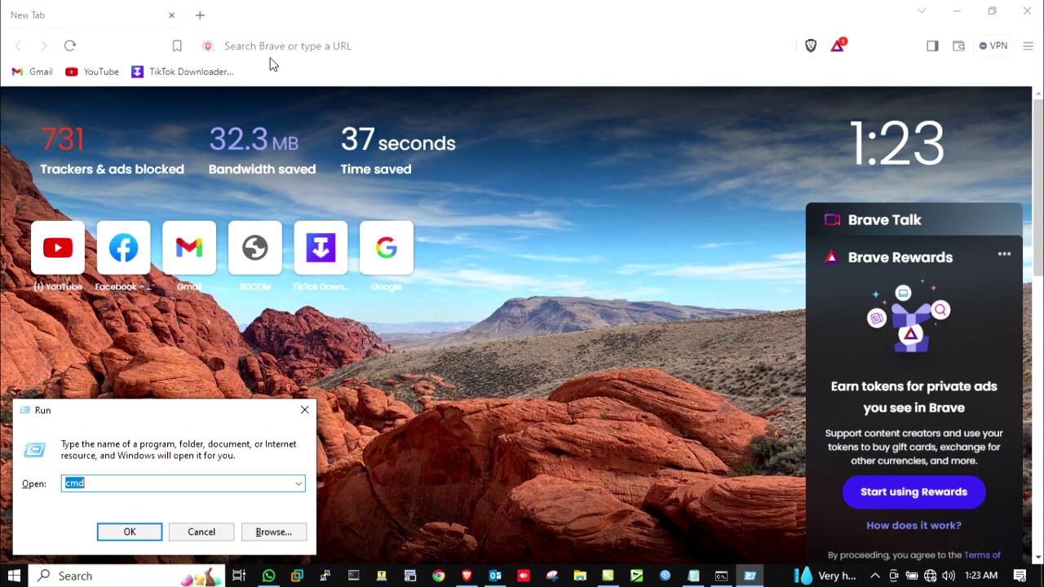
pyautogui.press('Return')
pyautogui.write('ipconfig')
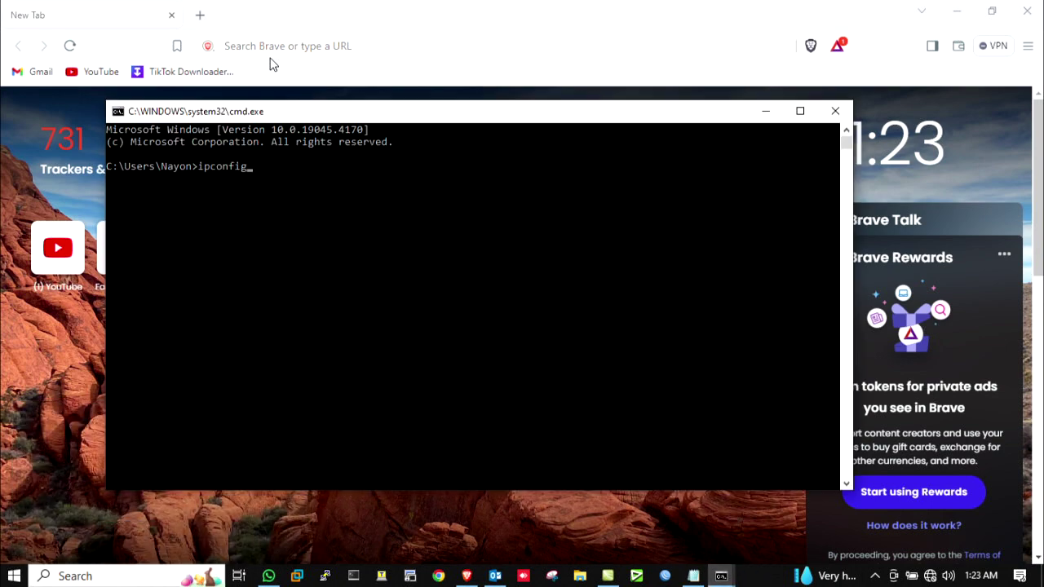
pyautogui.press('Return')
pyautogui.moveTo(106, 387); pyautogui.dragTo(277, 390)
pyautogui.moveTo(346, 462); pyautogui.dragTo(410, 463)
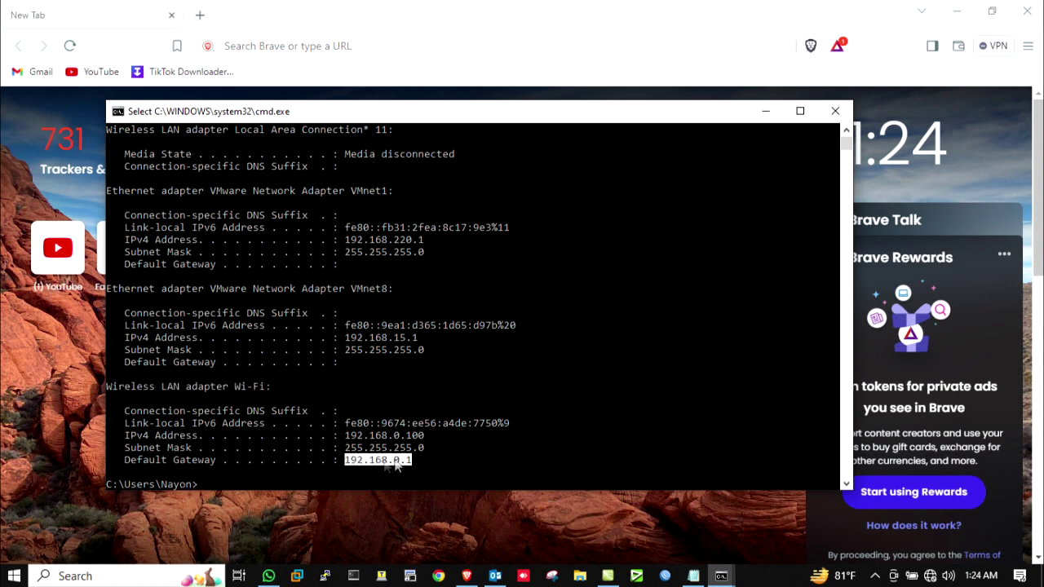
pyautogui.click(258, 47)
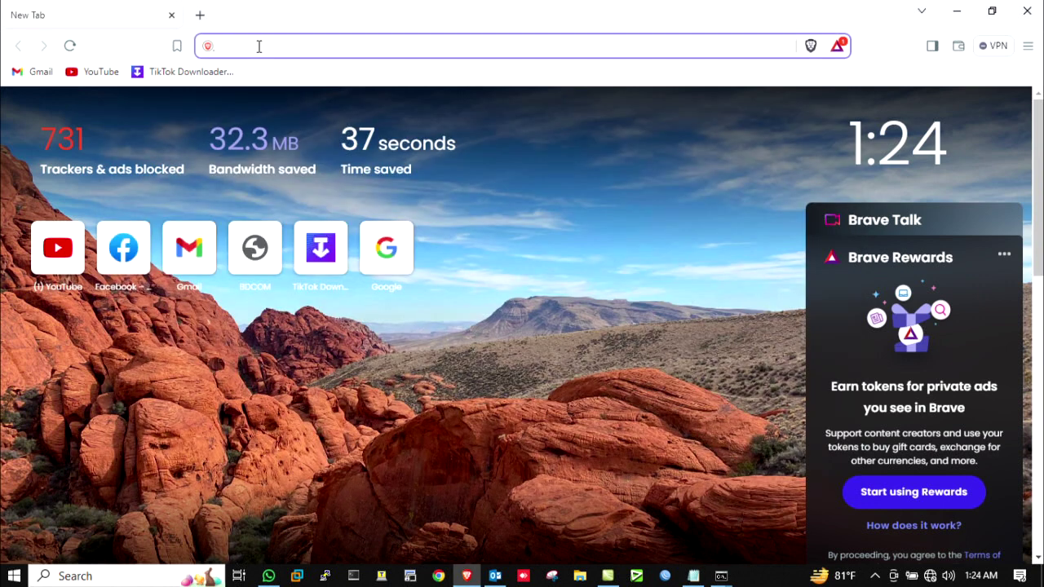
# - Load the router admin page at 192.168.0.1 in Brave
pyautogui.write('192.168.0.1')
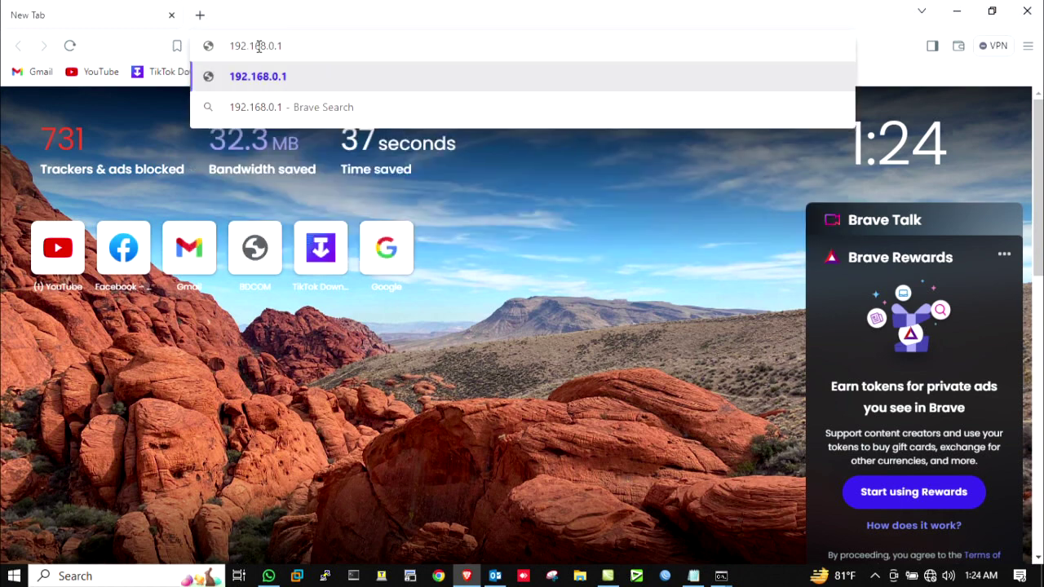
pyautogui.press('Return')
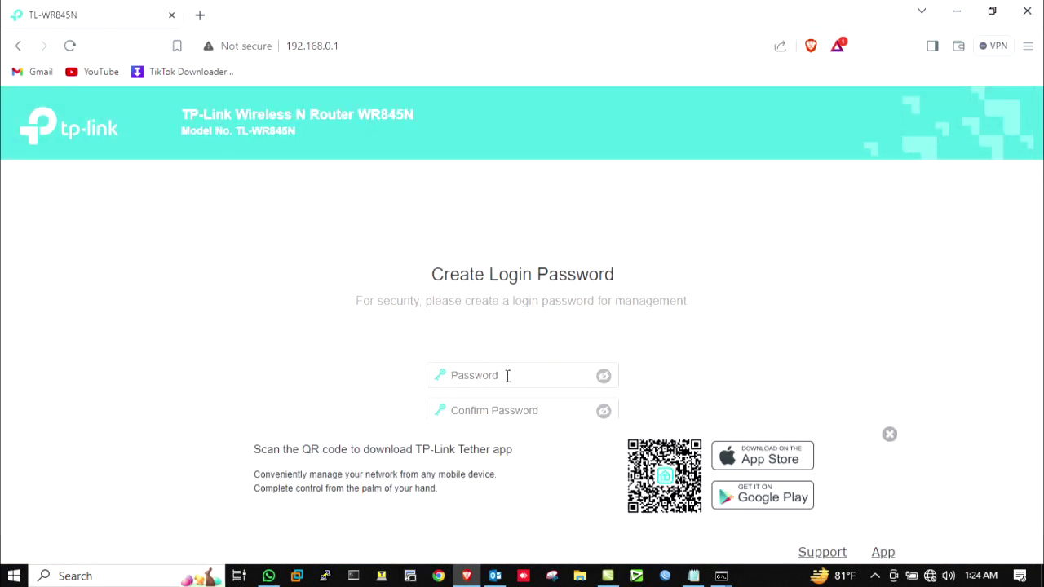
# - Create and confirm the router's management login password, then proceed to Quick Setup
pyautogui.click(889, 435)
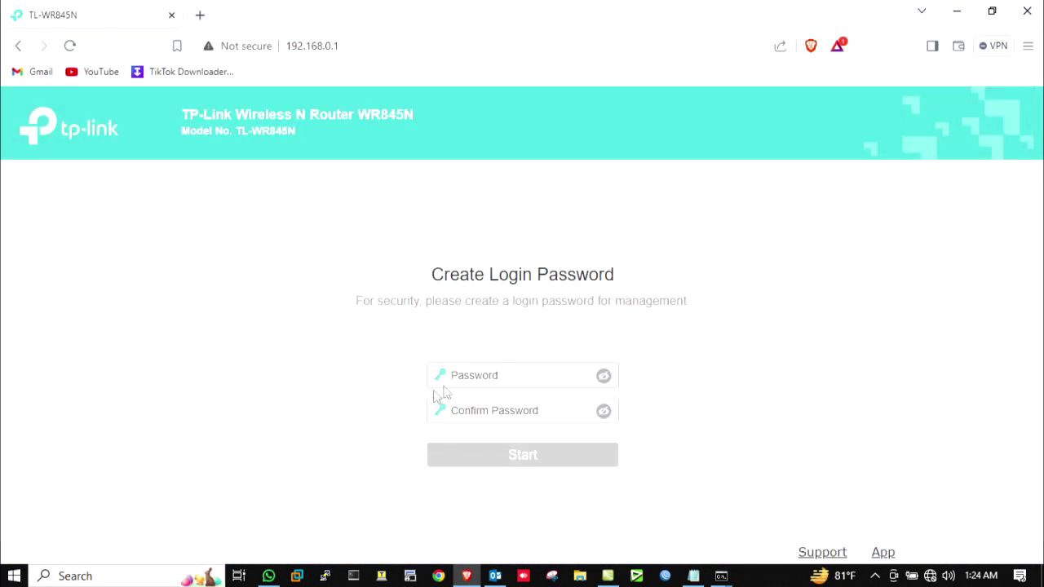
pyautogui.click(478, 375)
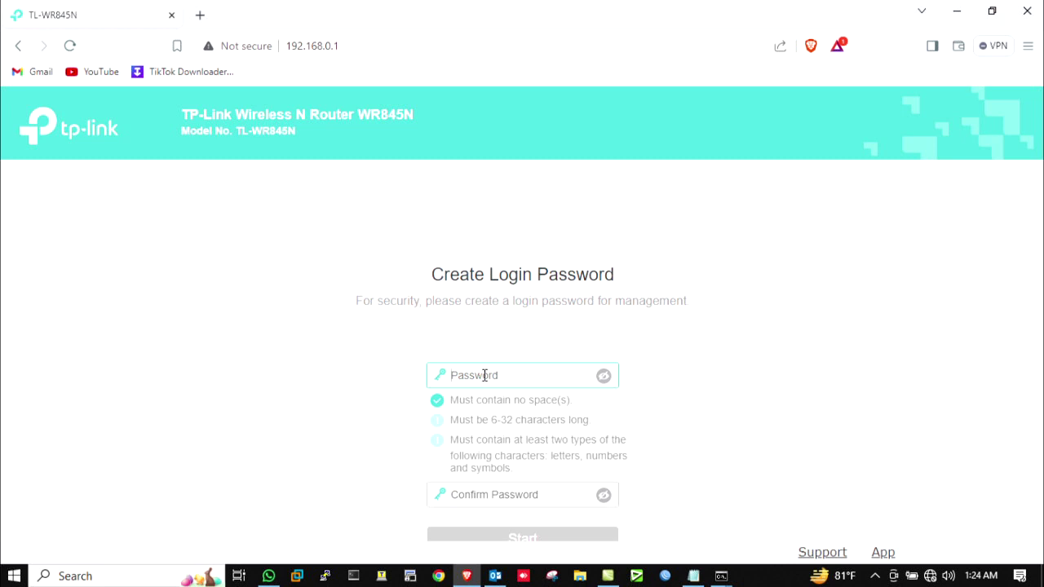
pyautogui.click(287, 317)
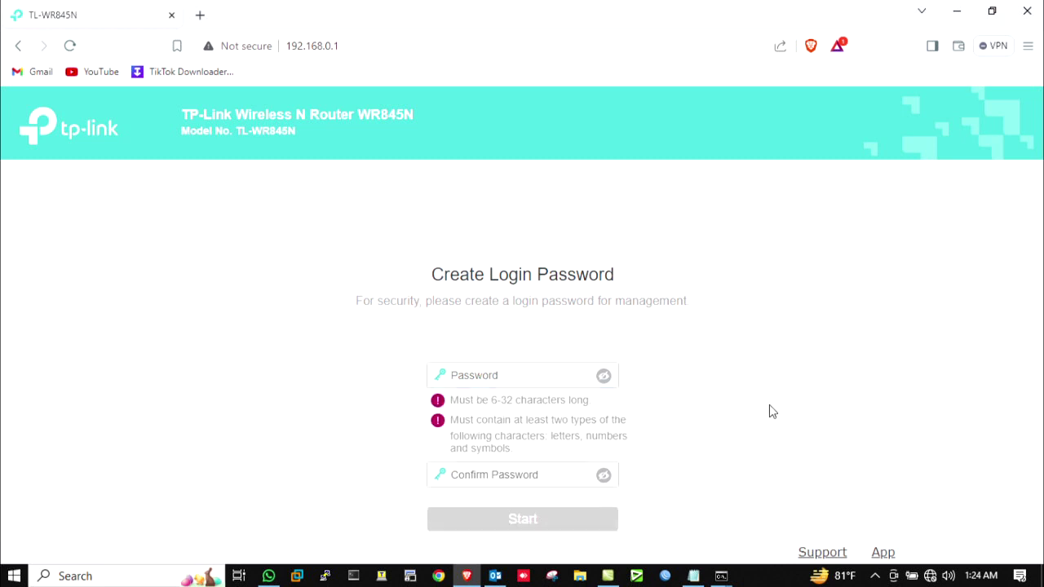
pyautogui.click(496, 380)
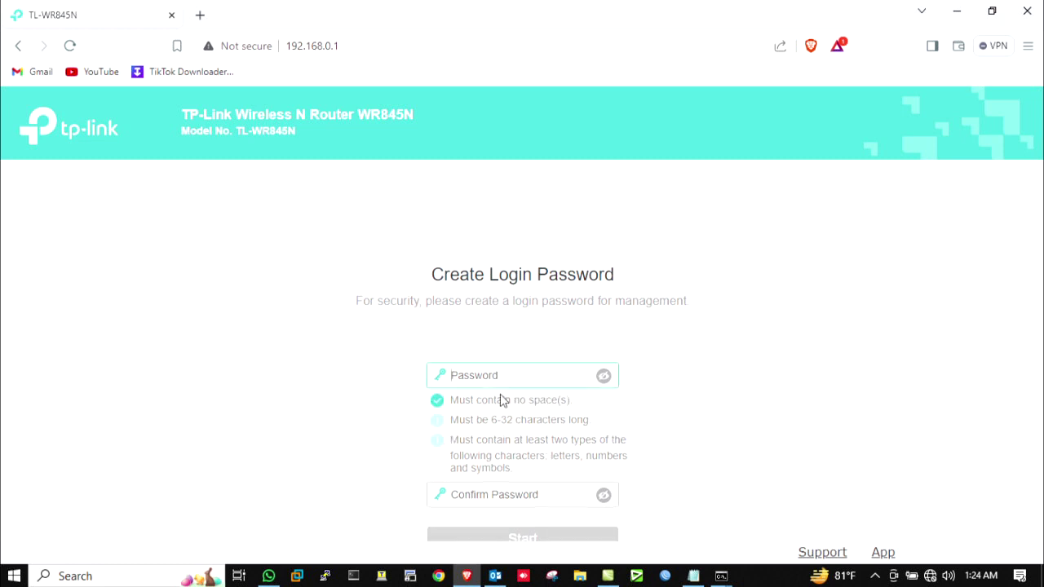
pyautogui.click(345, 442)
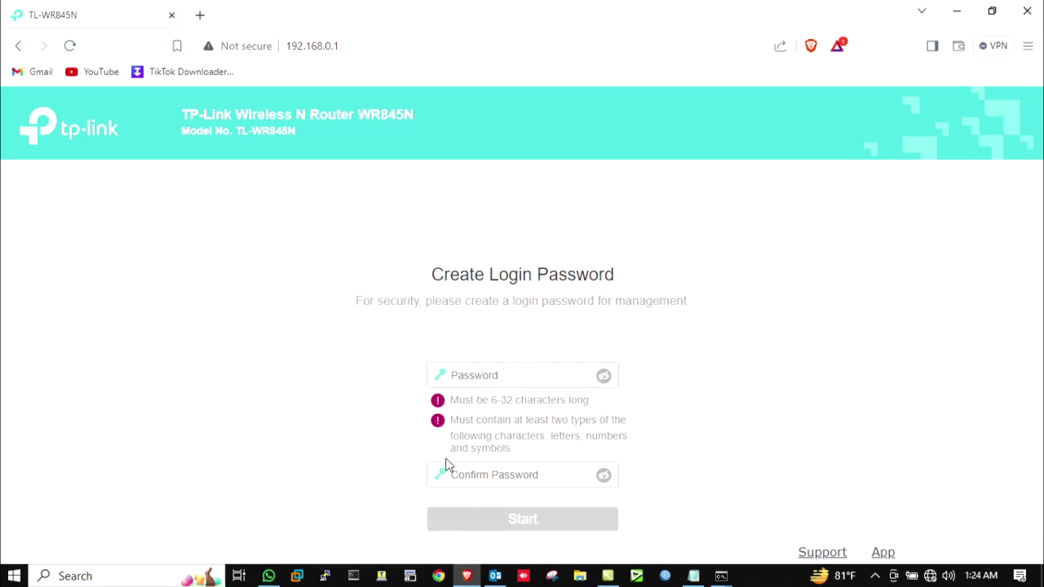
pyautogui.click(495, 380)
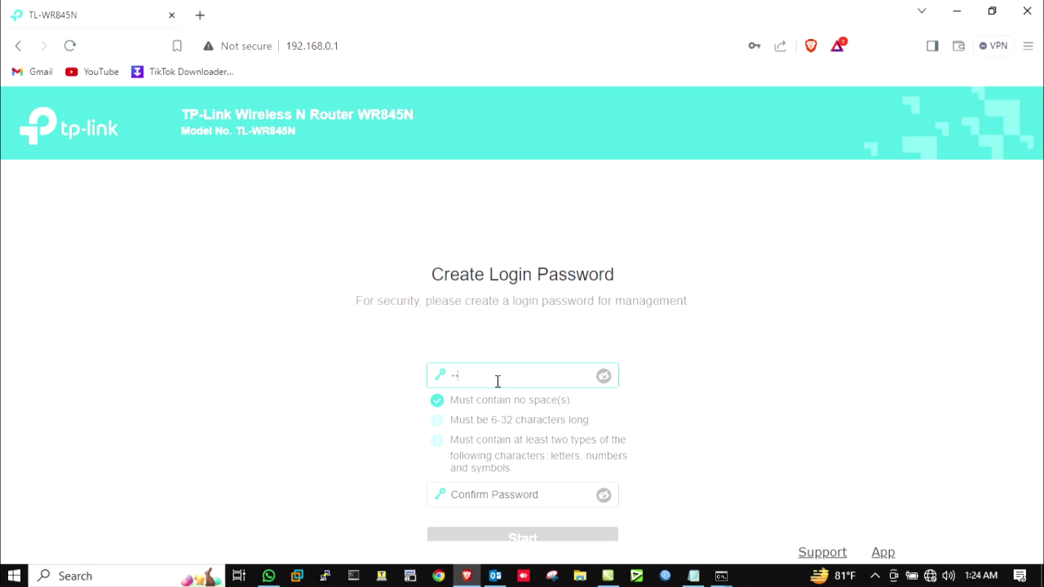
pyautogui.click(533, 503)
pyautogui.press('Tab')
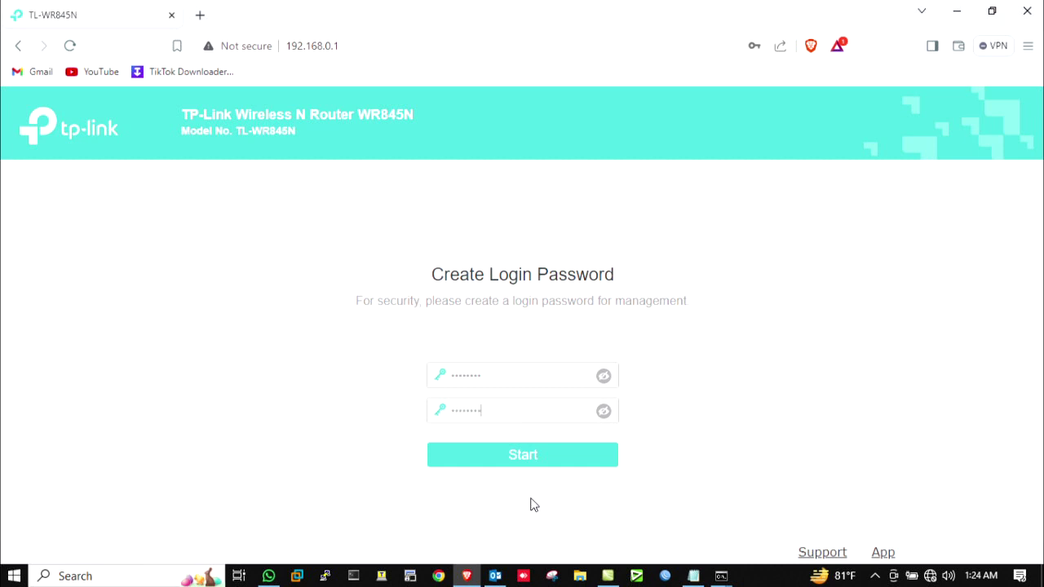
pyautogui.click(605, 377)
pyautogui.click(605, 411)
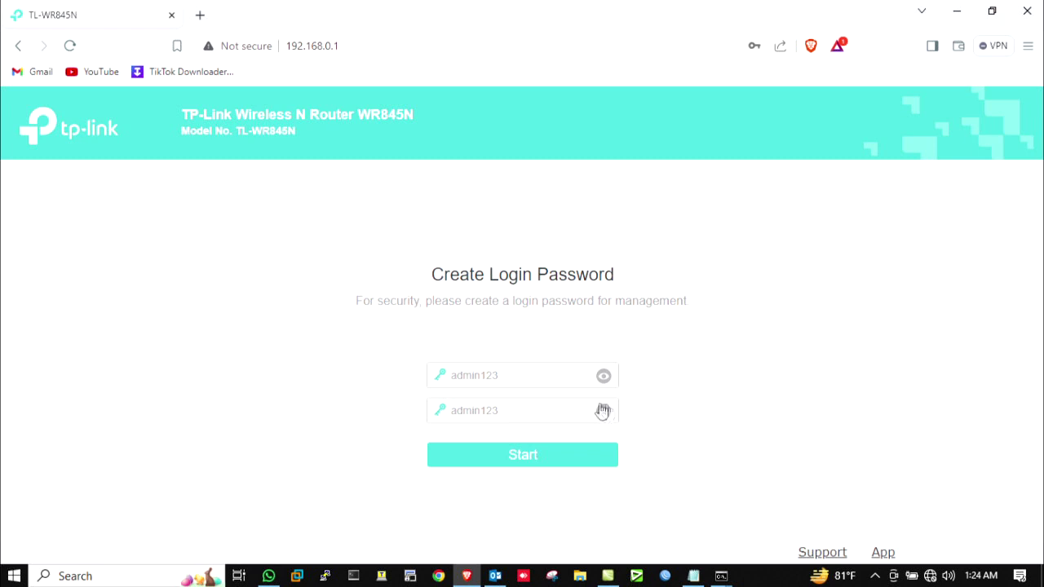
pyautogui.click(531, 462)
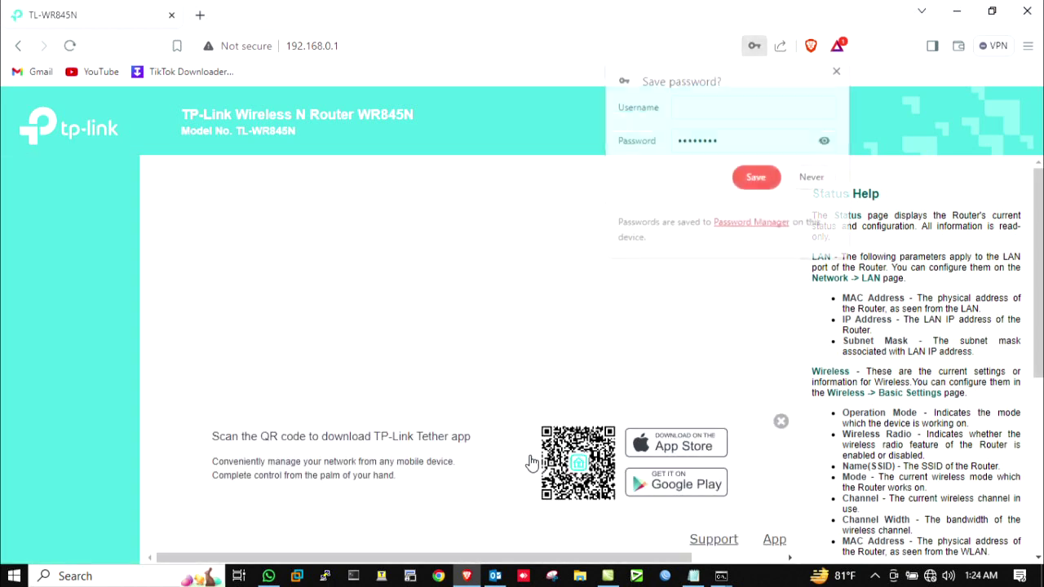
# - Decline saving the password, dismiss the QR banner, and go to the Network WAN page
pyautogui.click(813, 178)
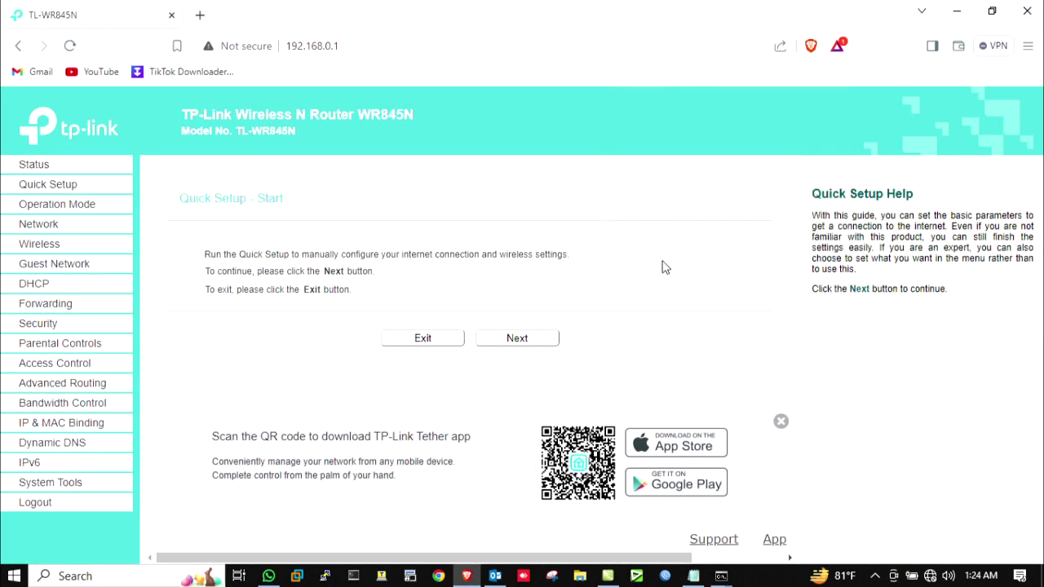
pyautogui.click(782, 424)
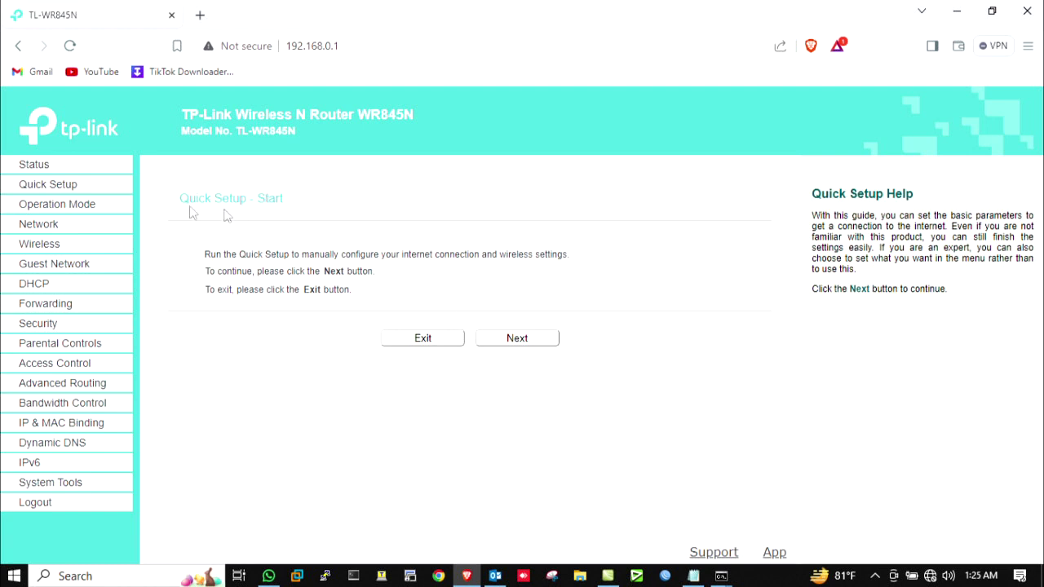
pyautogui.click(44, 229)
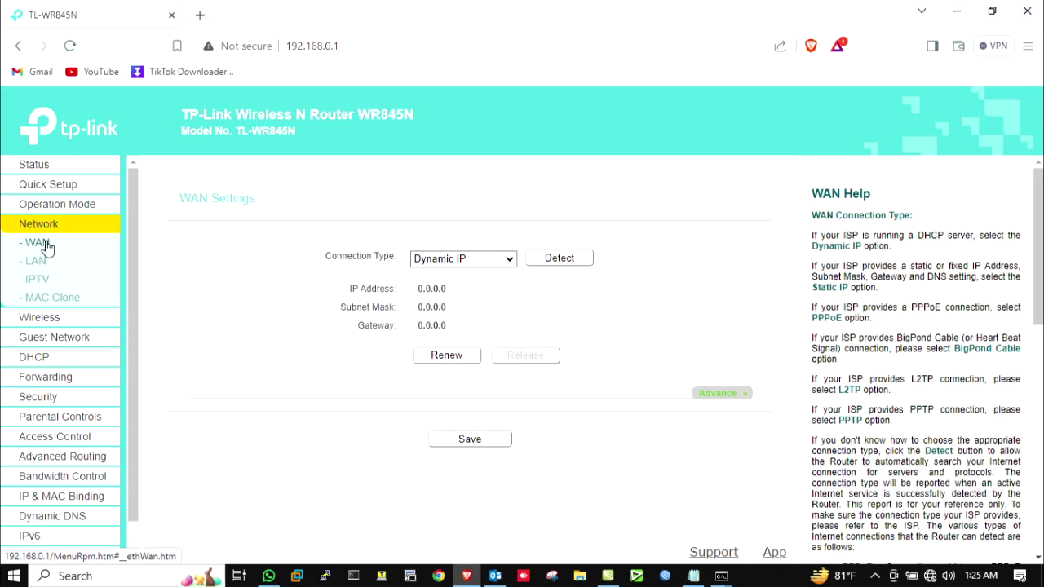
# - Switch the WAN connection type to Static IP
pyautogui.click(508, 261)
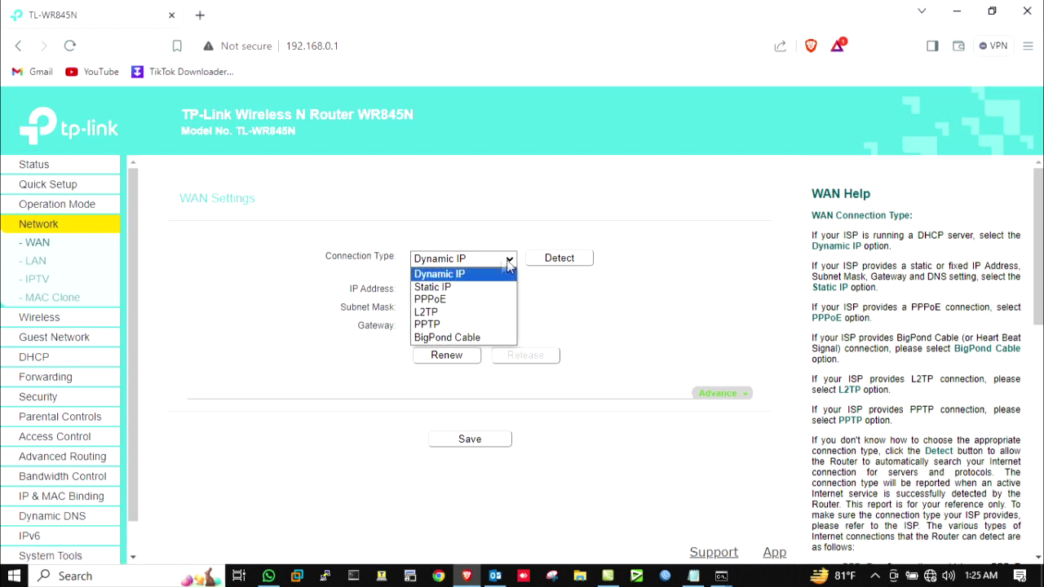
pyautogui.click(440, 288)
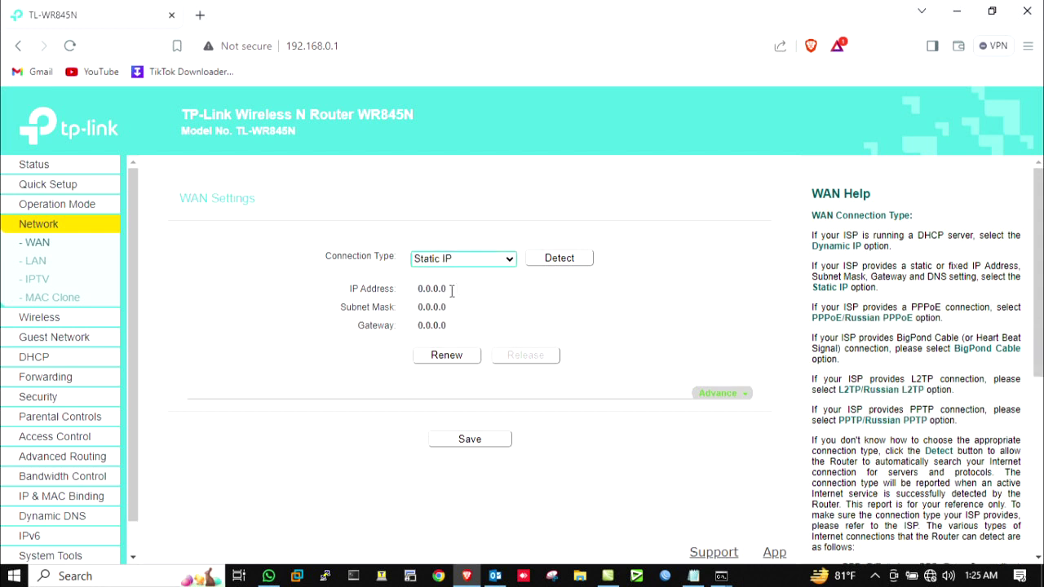
pyautogui.moveTo(455, 290); pyautogui.dragTo(424, 295)
pyautogui.click(455, 292)
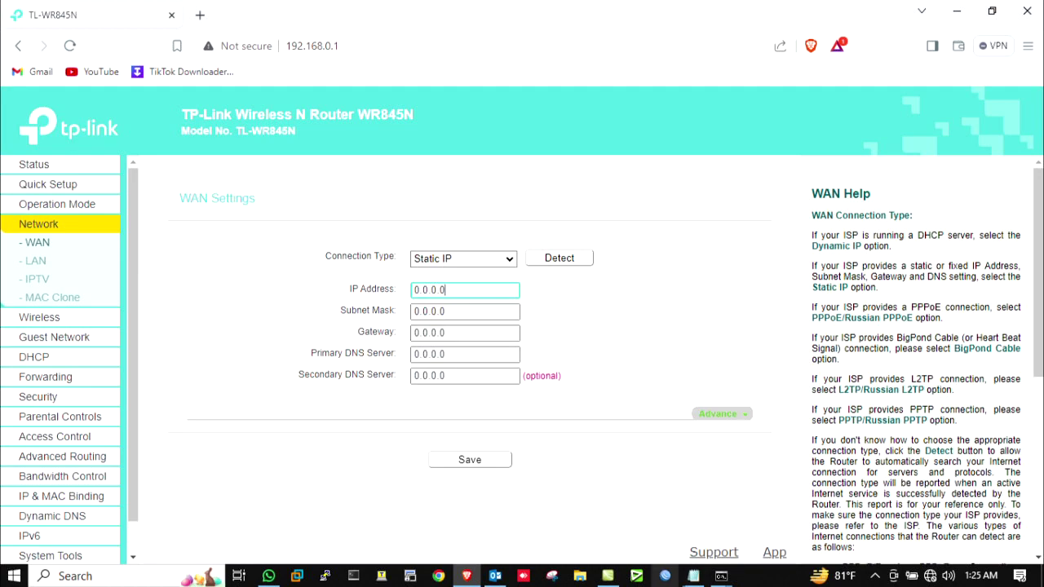
# - Copy 172.16.111.34 from the notes into the IP Address field
pyautogui.hotkey('alt', 'Tab')
pyautogui.moveTo(277, 7); pyautogui.dragTo(635, 230)
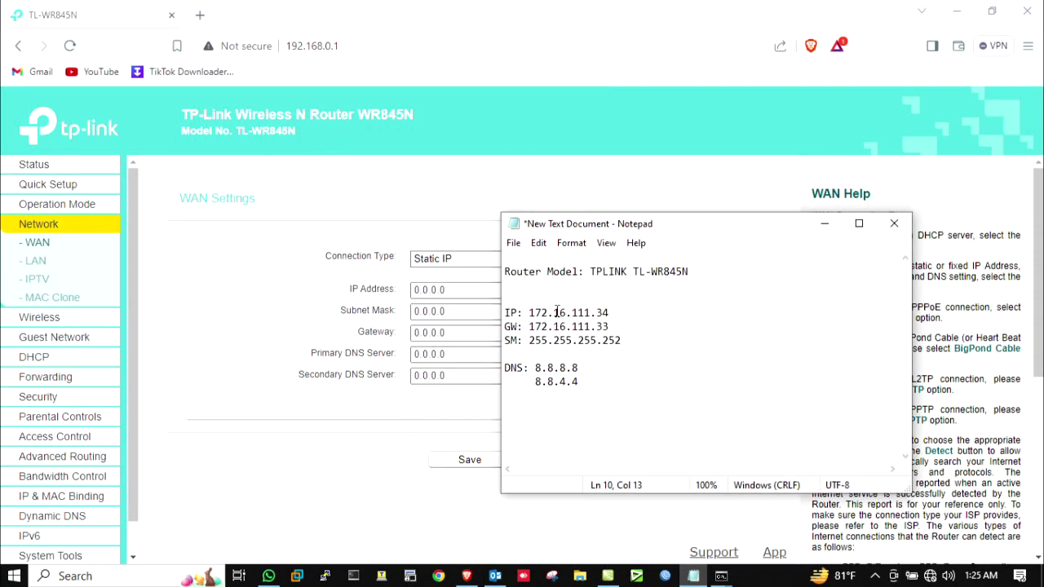
pyautogui.moveTo(531, 314); pyautogui.dragTo(611, 314)
pyautogui.rightClick(602, 313)
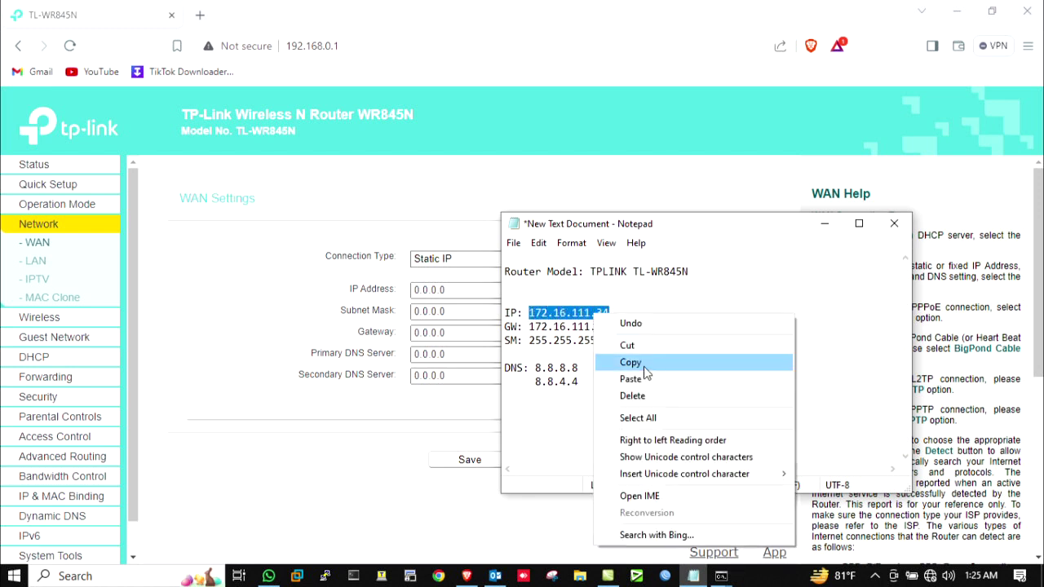
pyautogui.click(630, 363)
pyautogui.click(450, 298)
pyautogui.moveTo(447, 290); pyautogui.dragTo(400, 295)
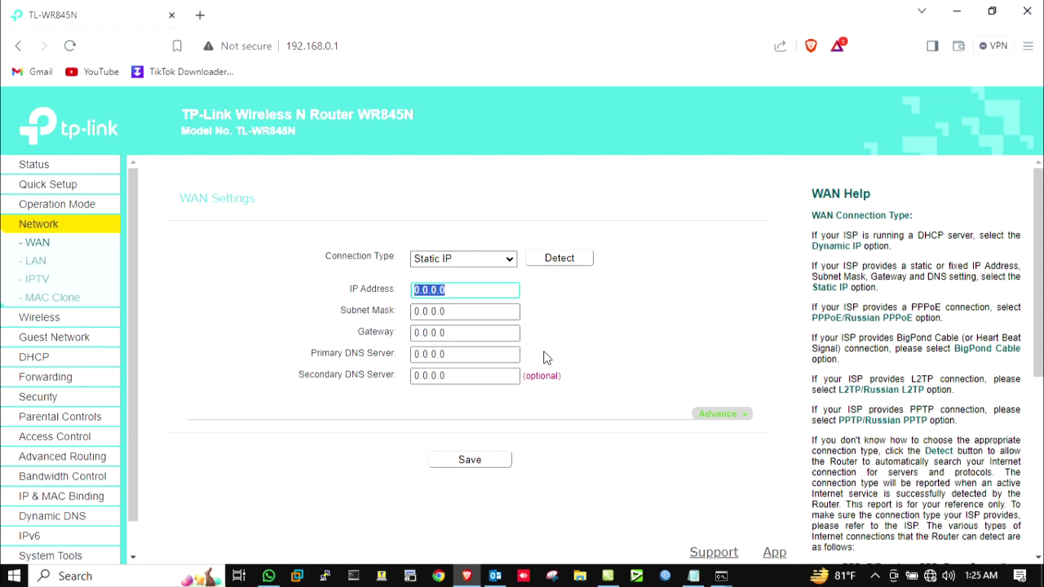
pyautogui.hotkey('ctrl', 'v')
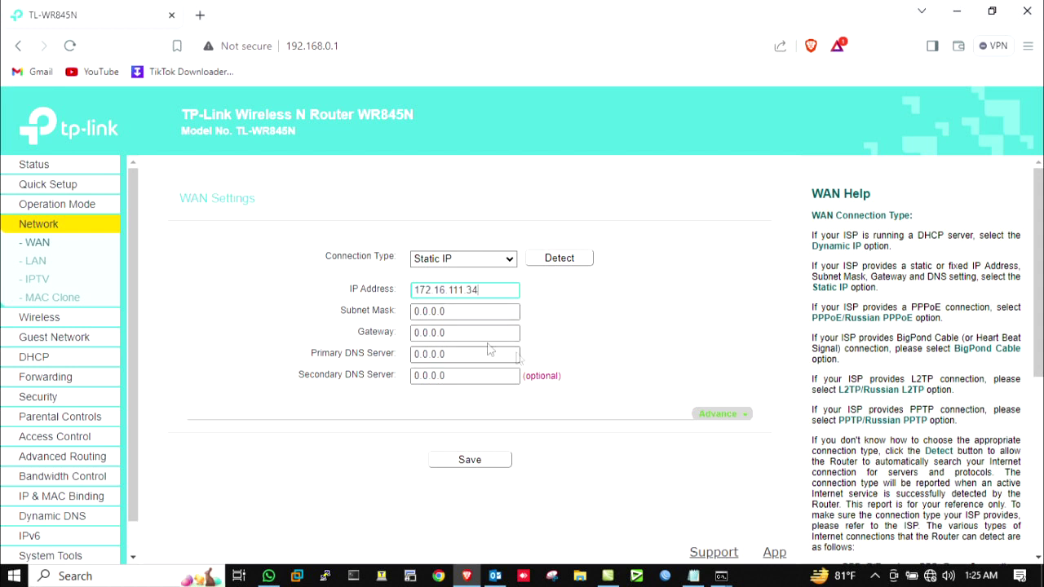
# - Enter subnet mask 255.255.255.252 and paste gateway 172.16.111.33
pyautogui.hotkey('alt', 'Tab')
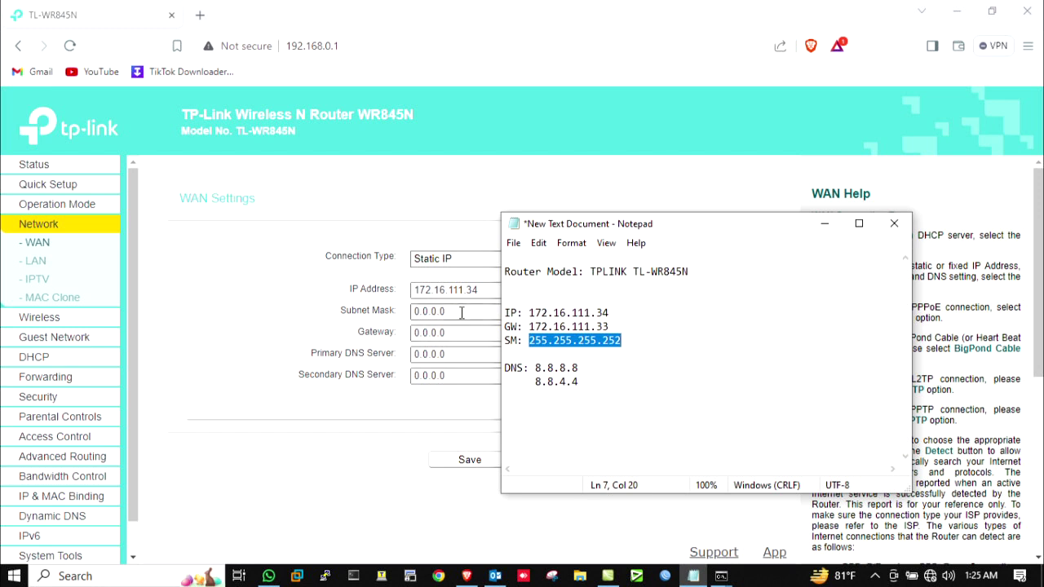
pyautogui.click(461, 311)
pyautogui.moveTo(460, 312); pyautogui.dragTo(405, 313)
pyautogui.write('255.255.255.252')
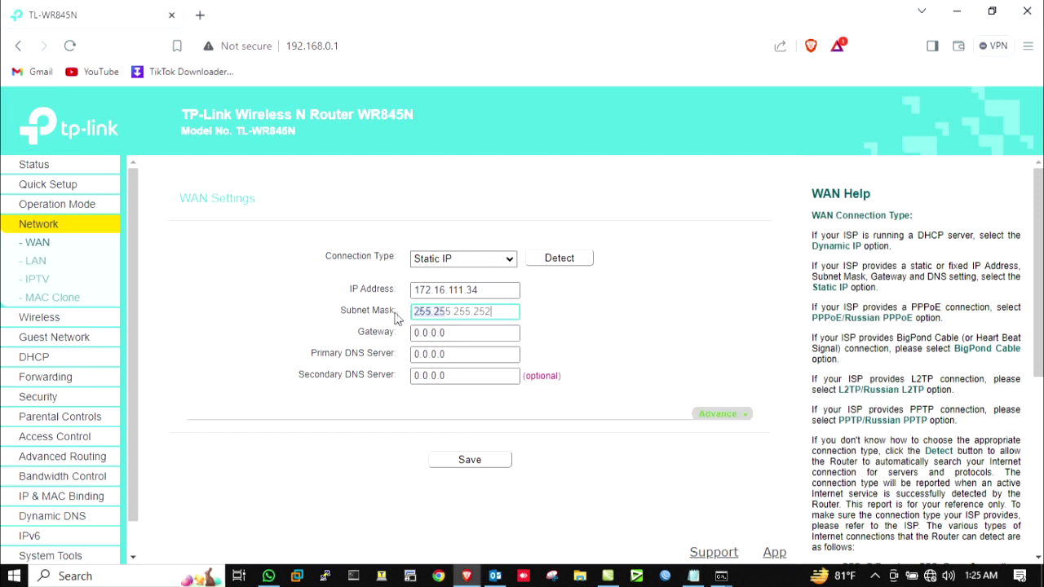
pyautogui.click(694, 575)
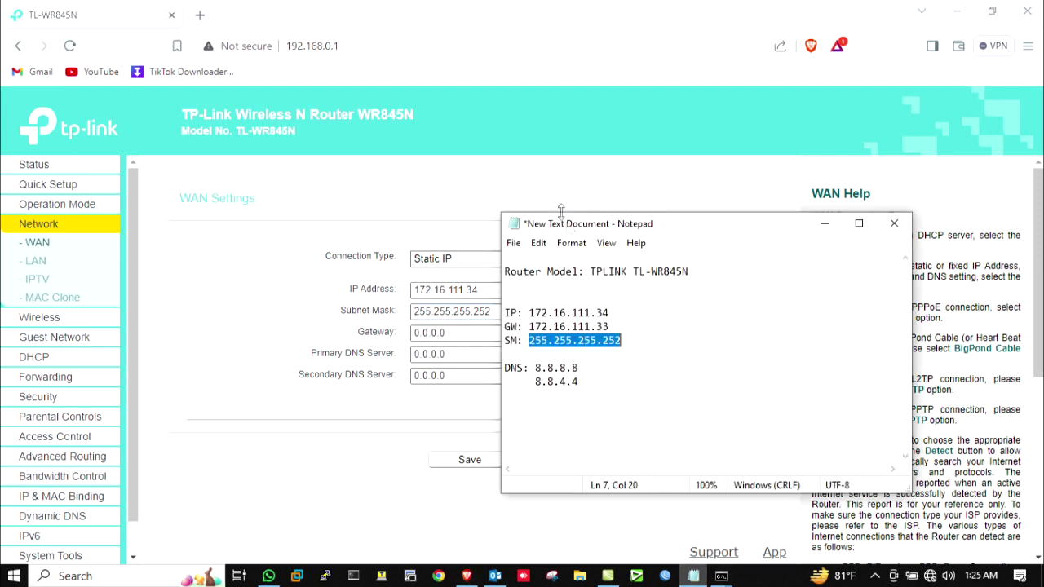
pyautogui.moveTo(561, 232); pyautogui.dragTo(692, 188)
pyautogui.moveTo(658, 284); pyautogui.dragTo(740, 285)
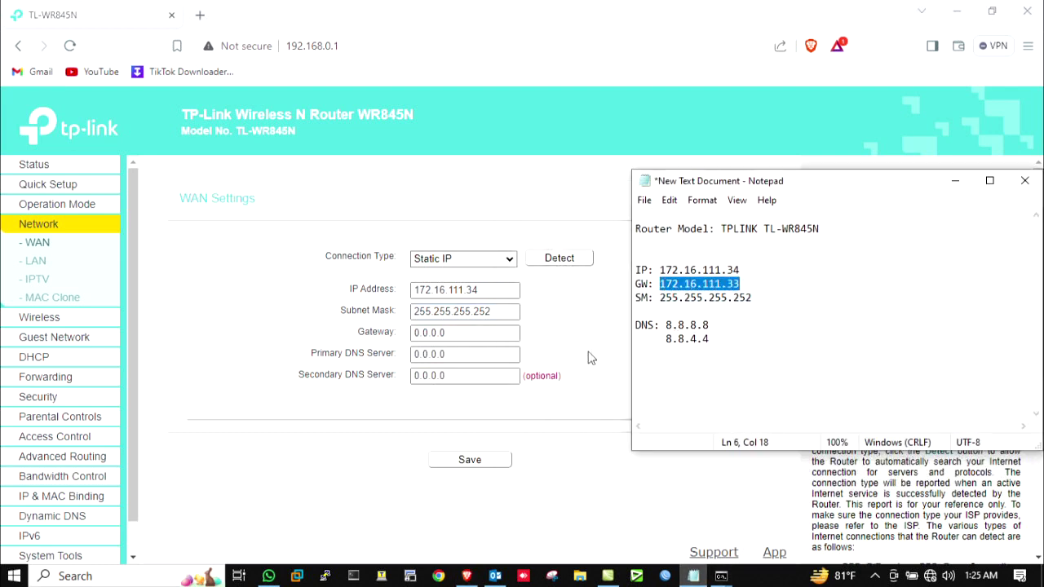
pyautogui.moveTo(477, 333); pyautogui.dragTo(380, 332)
pyautogui.hotkey('ctrl', 'v')
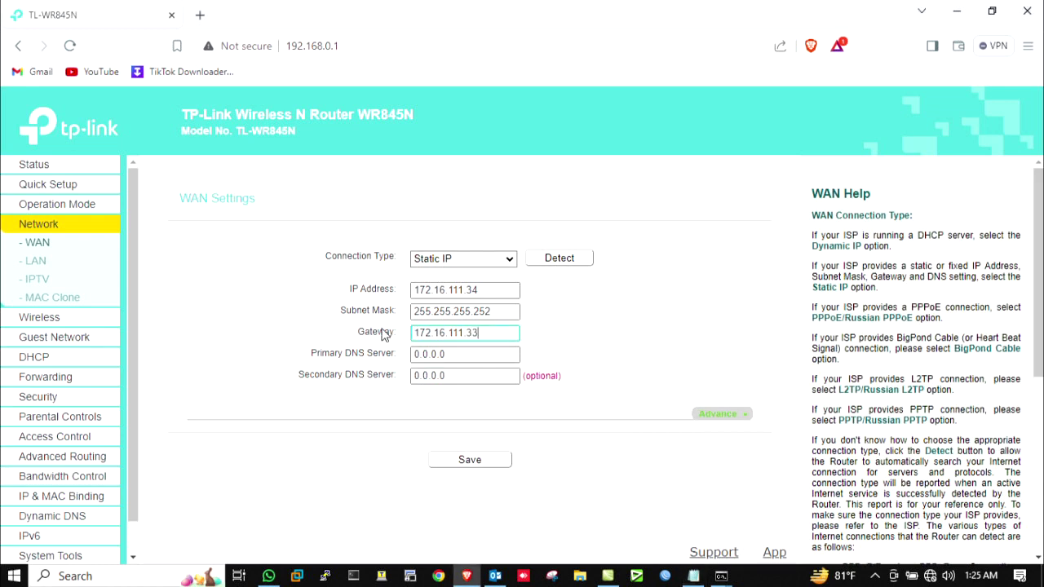
# - Paste DNS servers 8.8.8.8 and 8.8.4.4 into the Primary and Secondary DNS fields
pyautogui.click(693, 576)
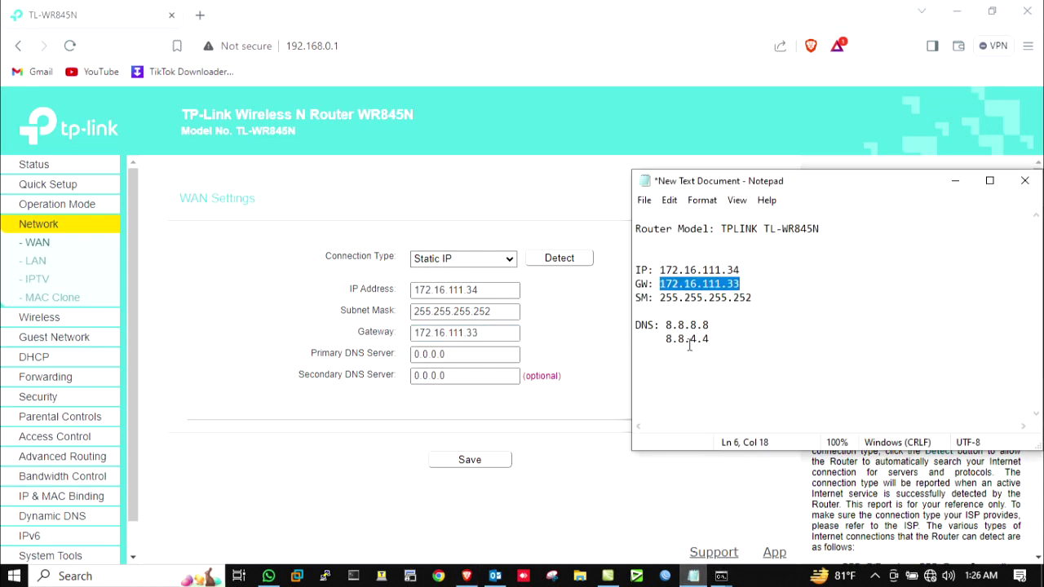
pyautogui.moveTo(665, 325); pyautogui.dragTo(717, 324)
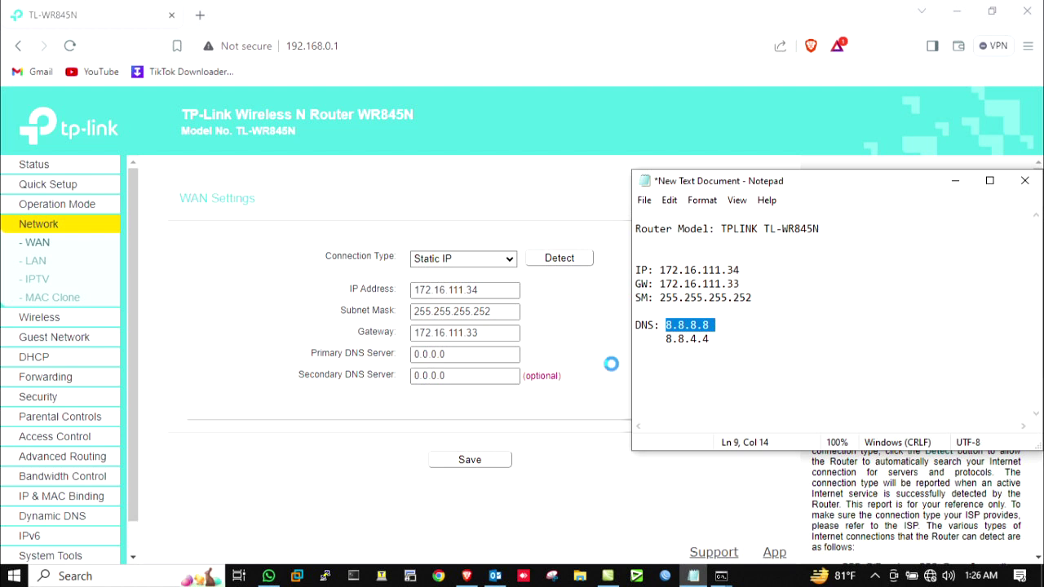
pyautogui.moveTo(493, 354); pyautogui.dragTo(356, 374)
pyautogui.hotkey('ctrl', 'v')
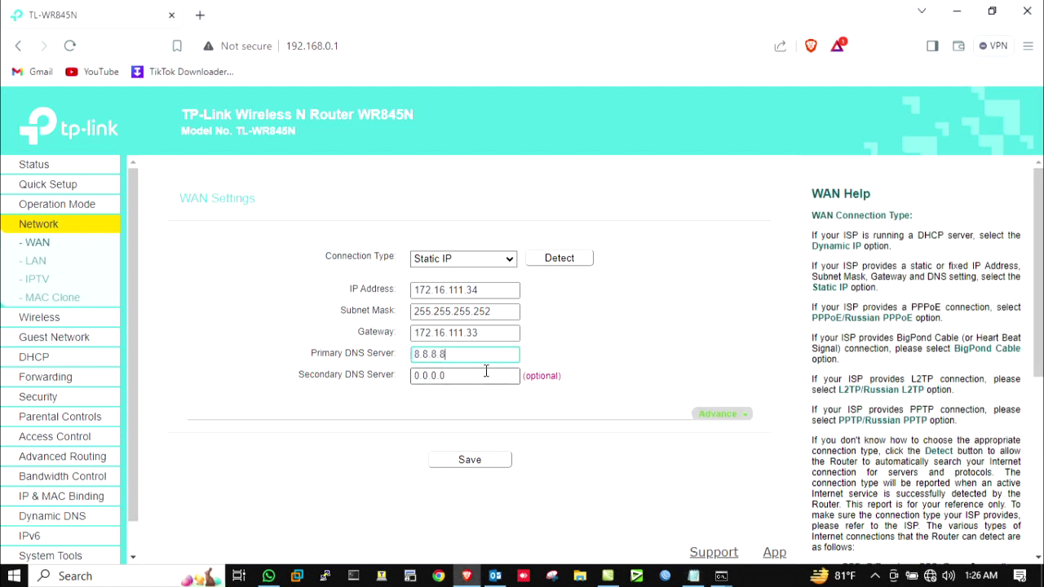
pyautogui.moveTo(486, 371); pyautogui.dragTo(380, 384)
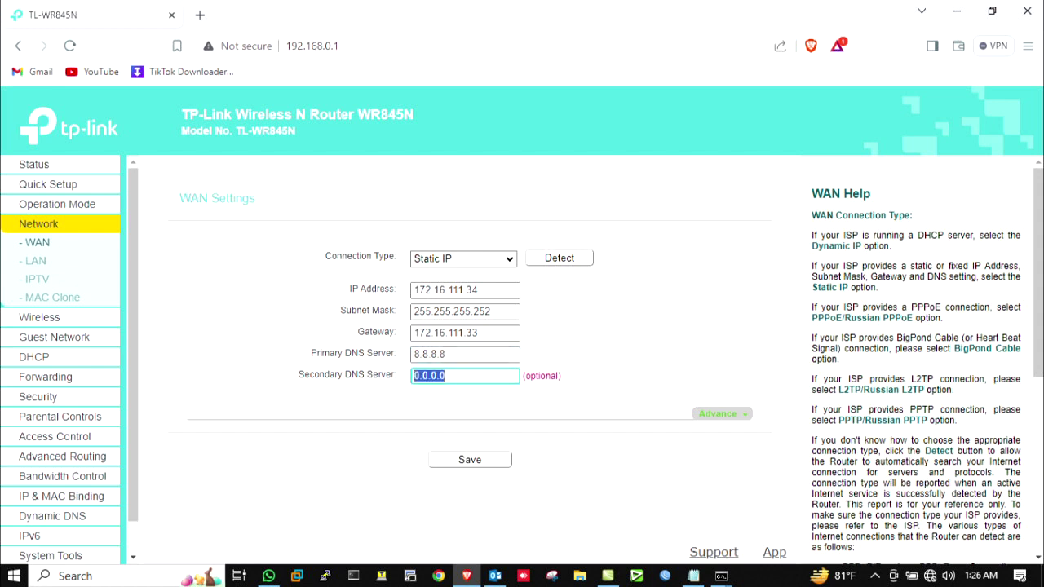
pyautogui.click(693, 575)
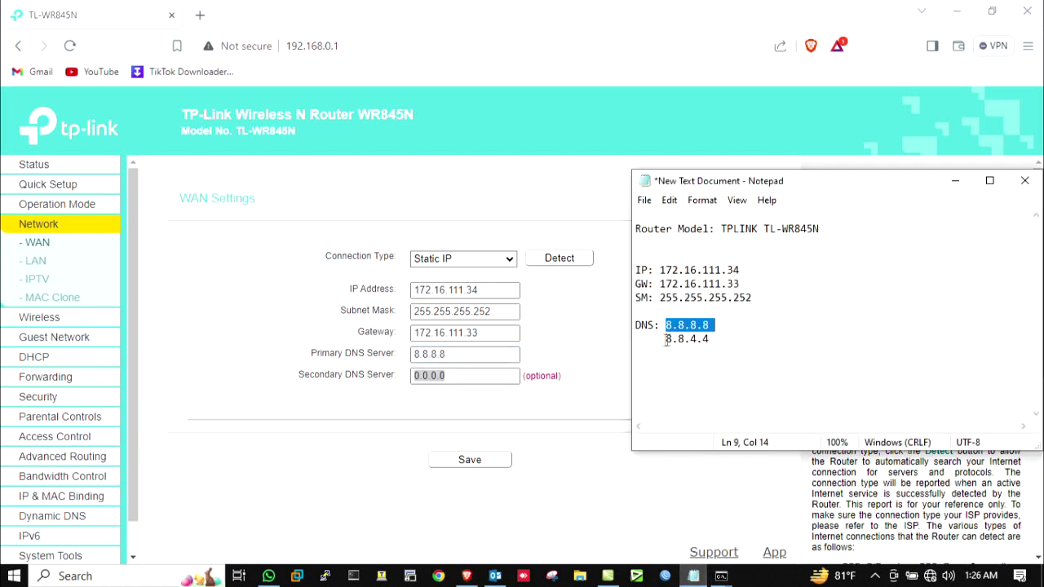
pyautogui.moveTo(664, 340); pyautogui.dragTo(711, 340)
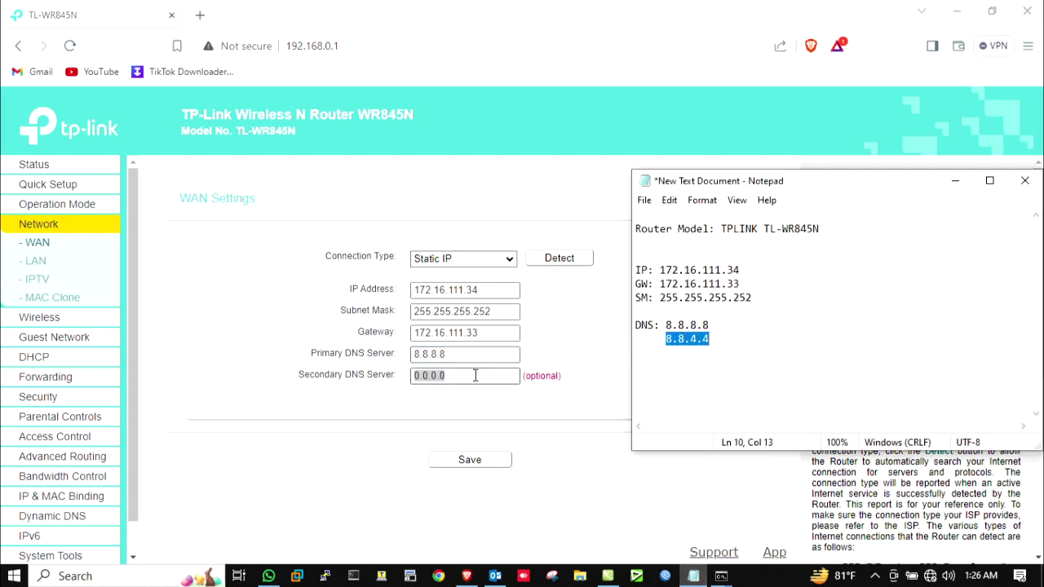
pyautogui.click(448, 381)
pyautogui.moveTo(469, 377); pyautogui.dragTo(334, 384)
pyautogui.hotkey('ctrl', 'v')
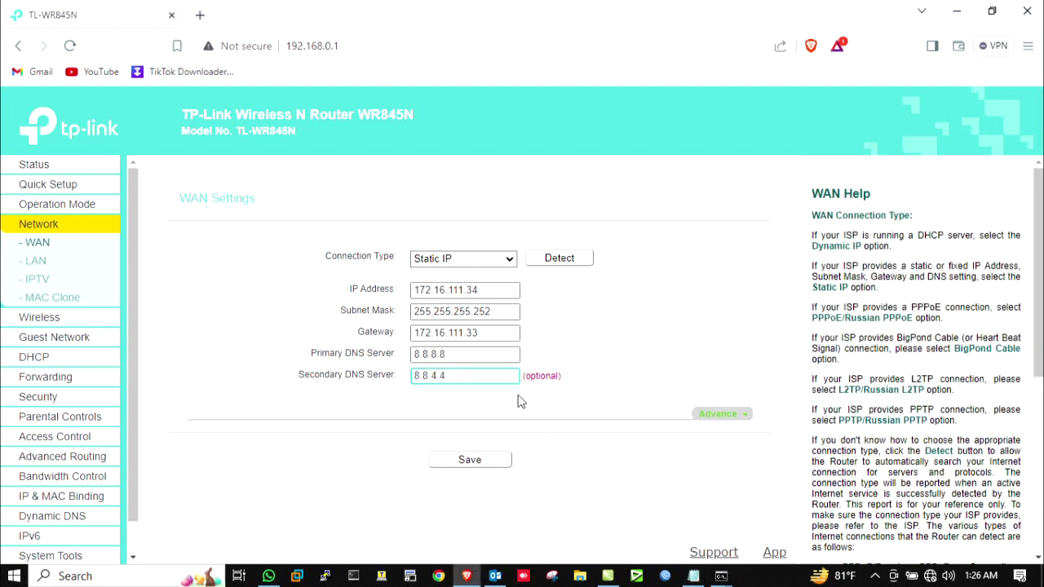
# - Save the static WAN settings, then name the Wi-Fi My_WiFi with region Bangladesh and save
pyautogui.click(473, 462)
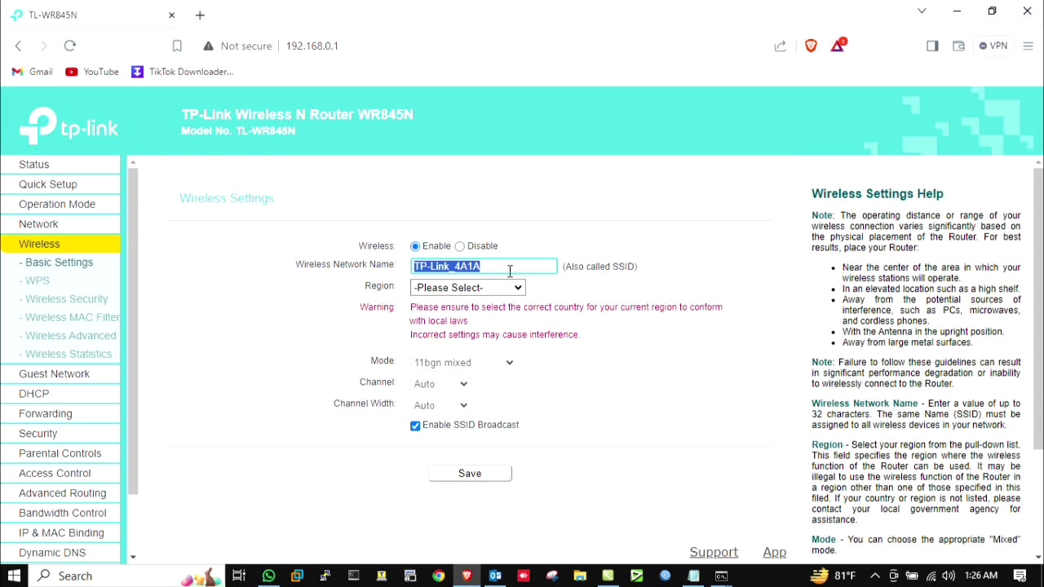
pyautogui.write('My_WiFi')
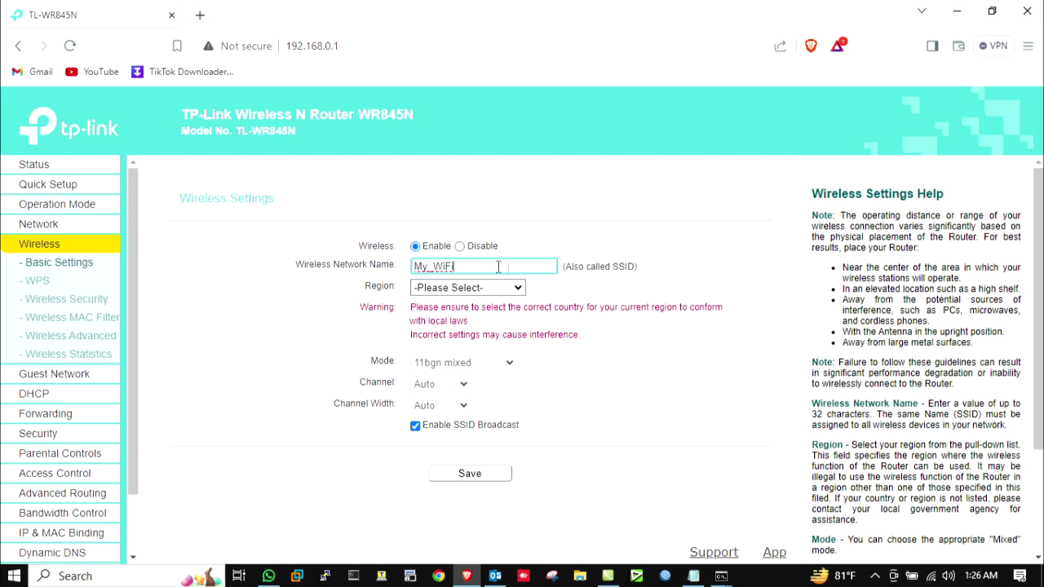
pyautogui.click(469, 292)
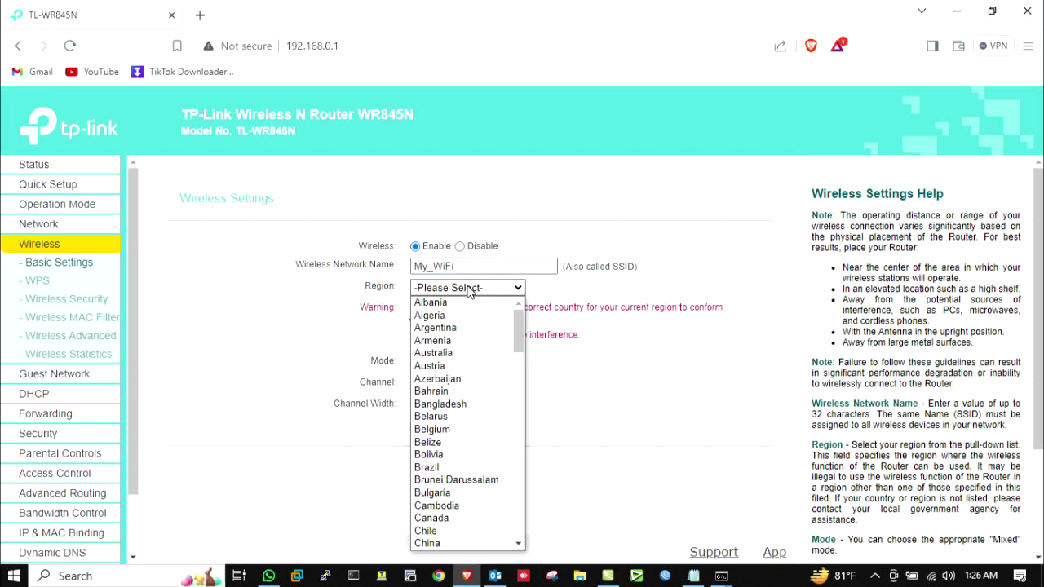
pyautogui.click(465, 404)
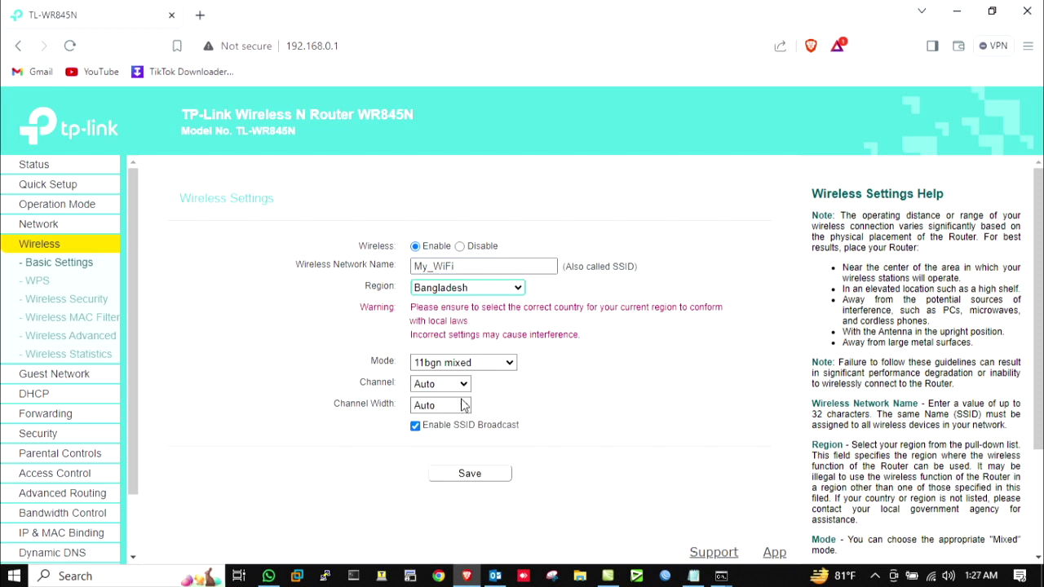
pyautogui.click(476, 481)
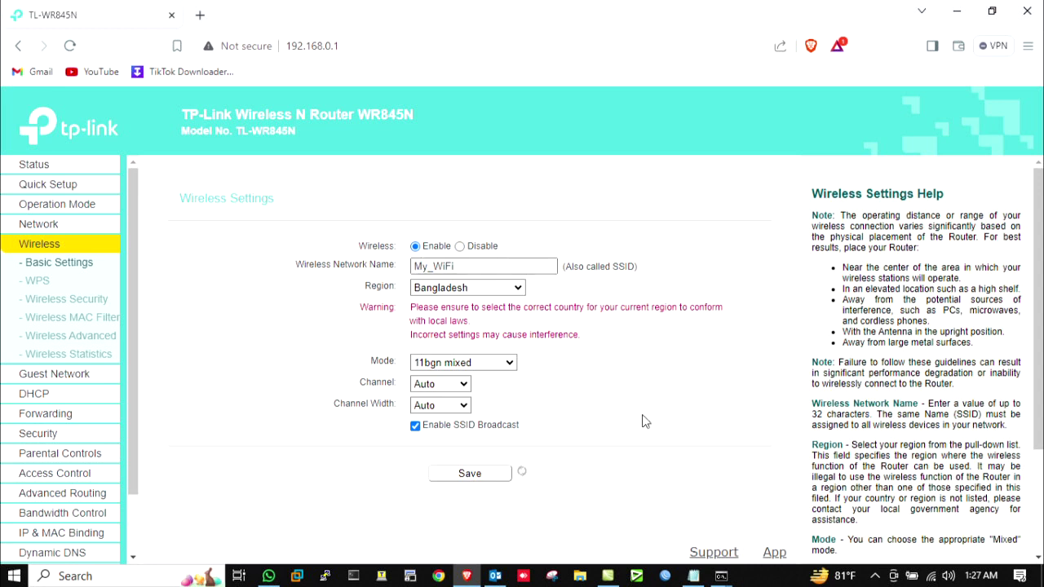
# - Join the My_WiFi network with its security key and open a new Brave tab
pyautogui.click(935, 578)
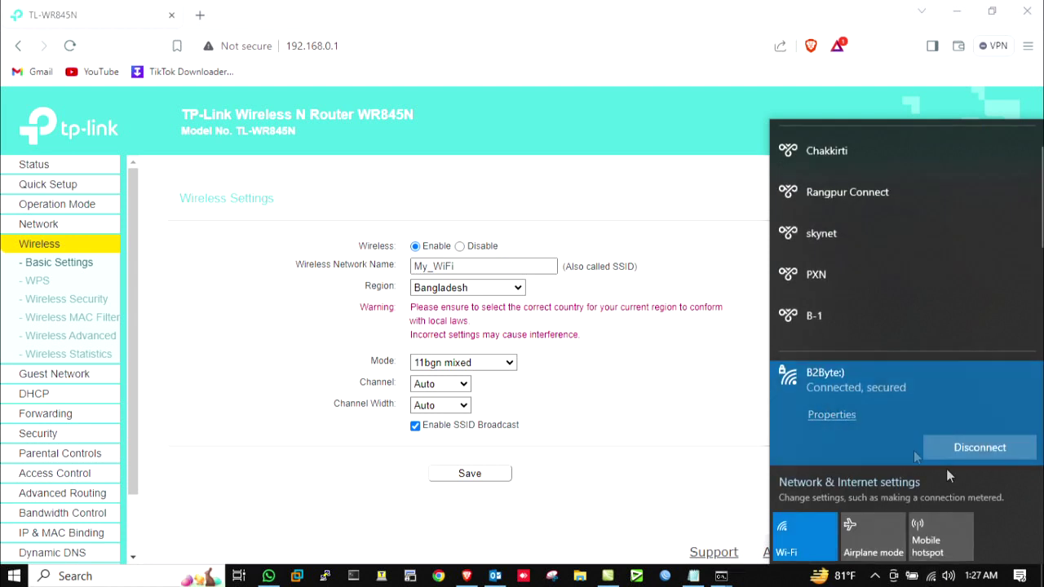
pyautogui.scroll(-3, 841, 378)
pyautogui.click(845, 359)
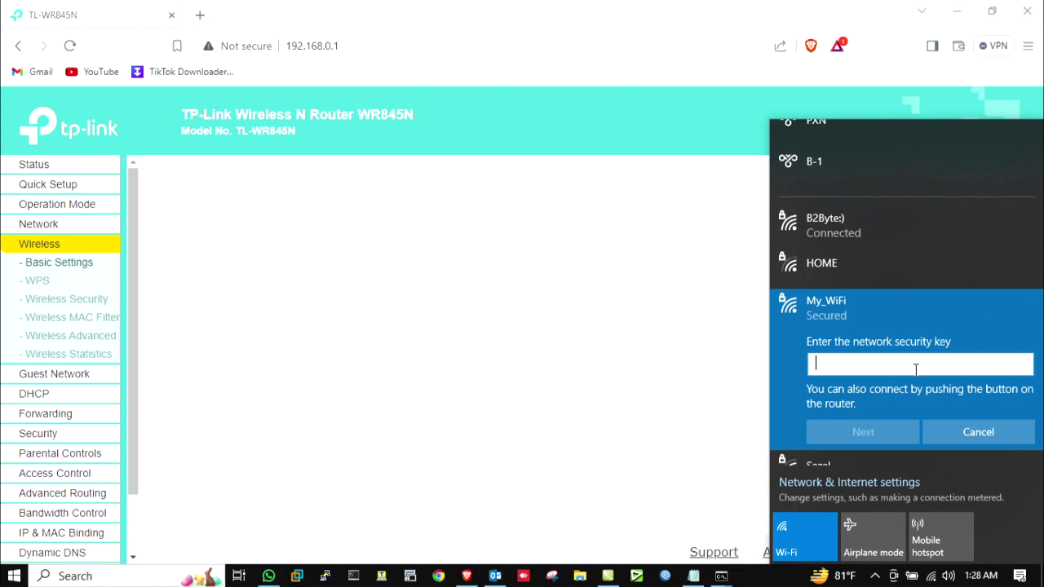
pyautogui.click(1025, 365)
pyautogui.click(894, 433)
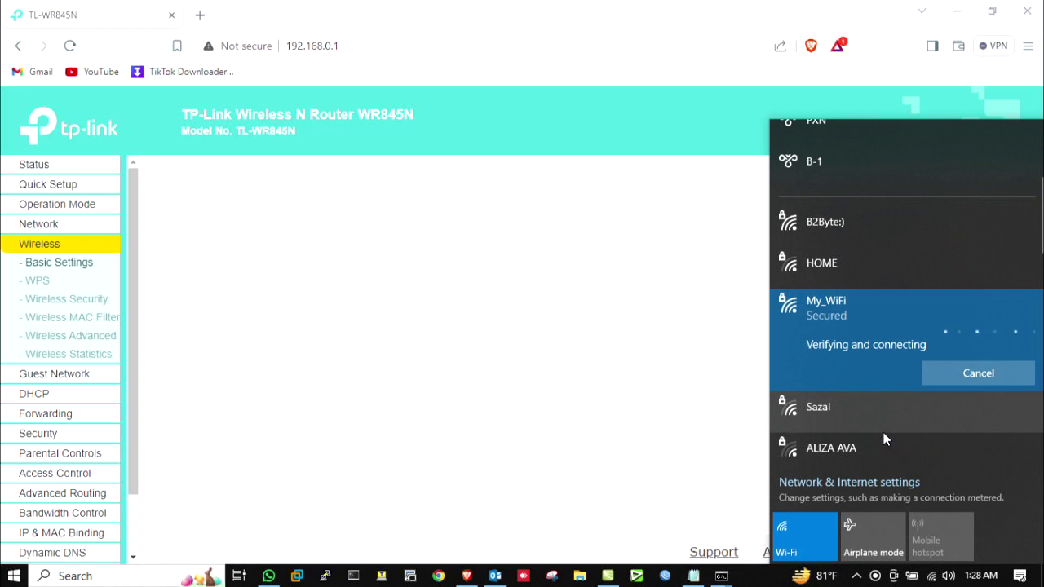
pyautogui.hotkey('ctrl', 't')
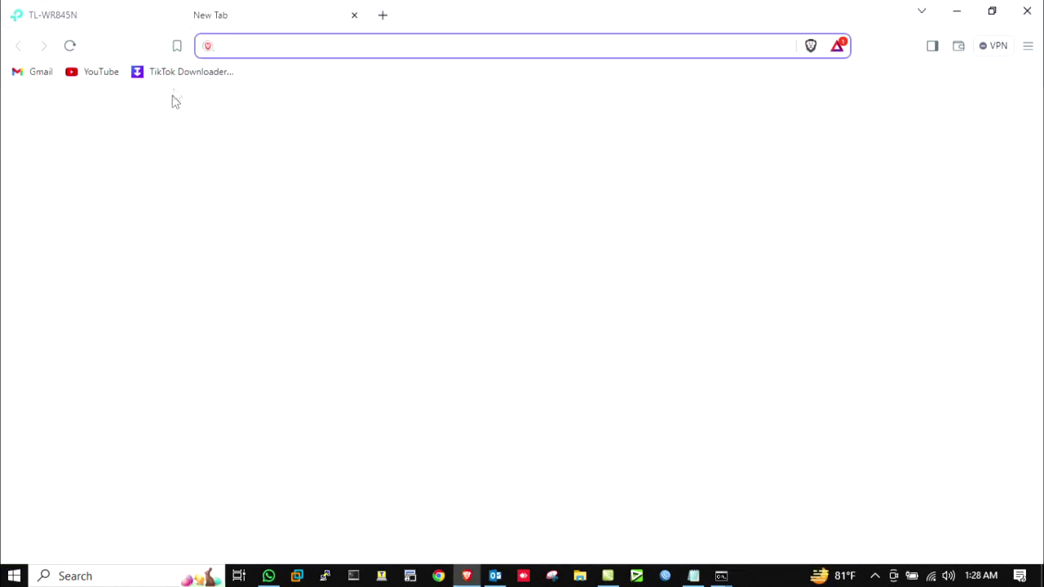
# - Load the TikTok Downloader and YouTube bookmarks, then check My_WiFi's connection status
pyautogui.click(176, 75)
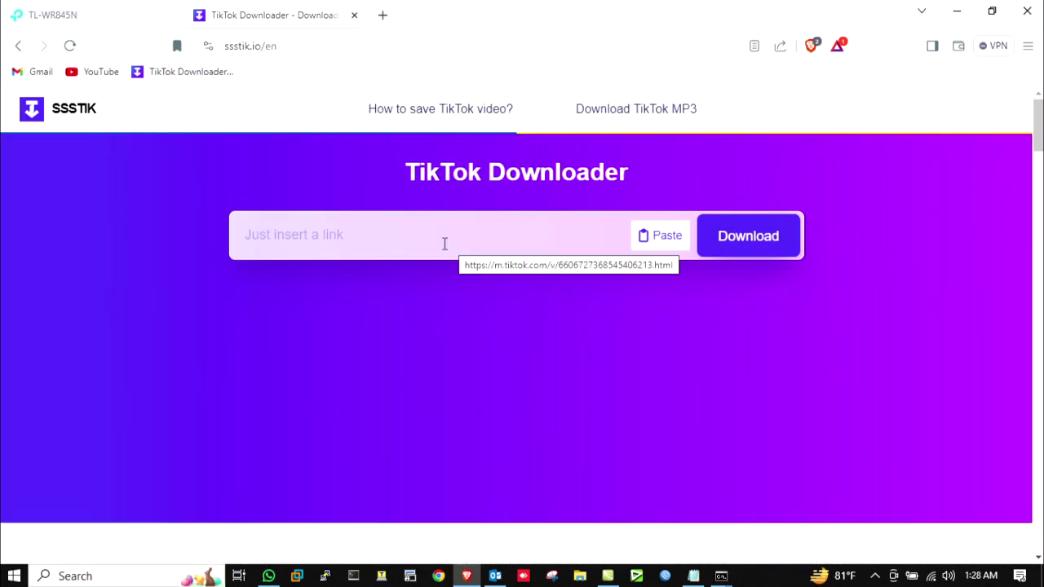
pyautogui.click(382, 15)
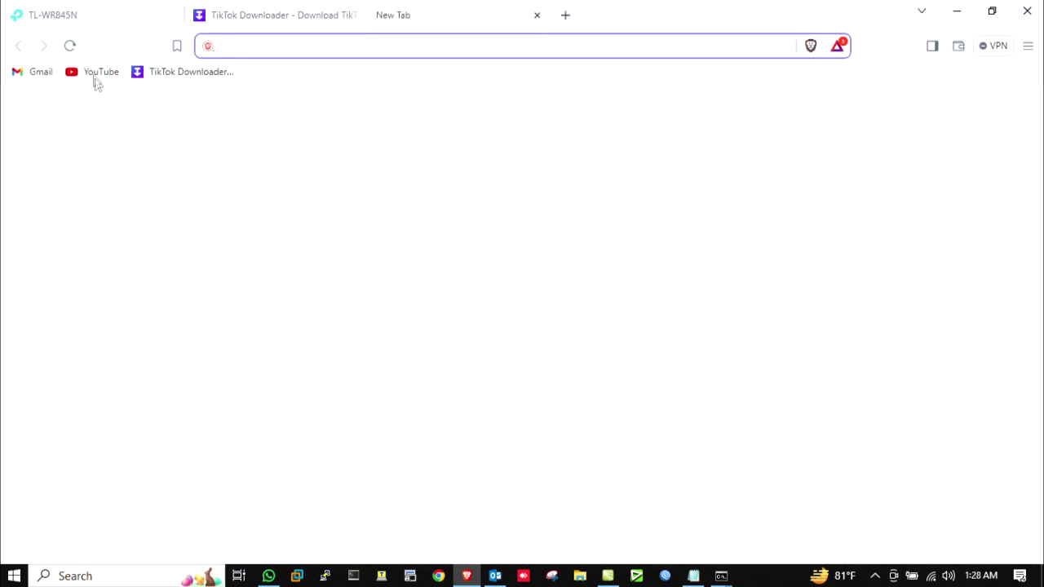
pyautogui.click(100, 72)
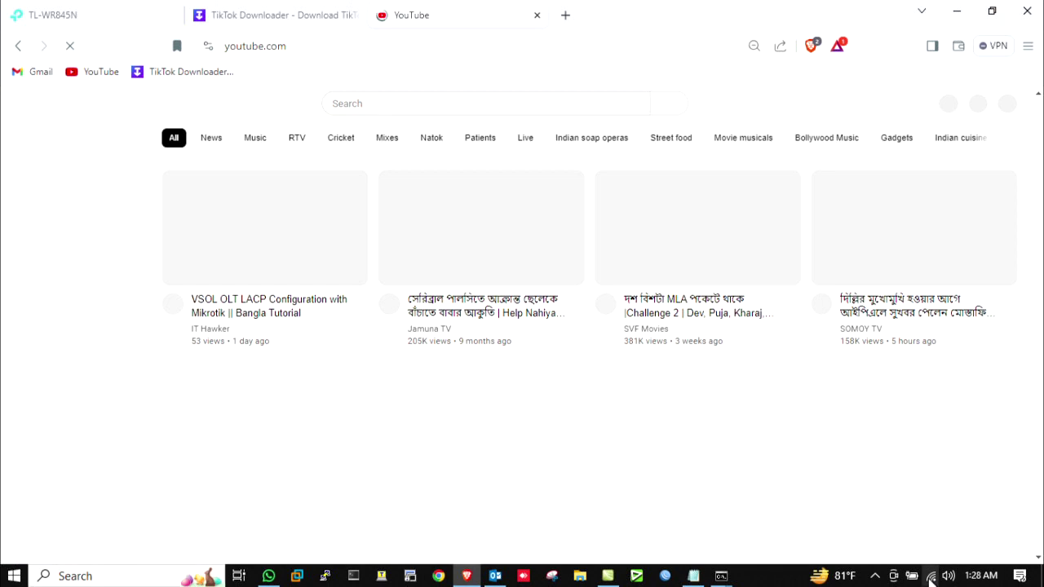
pyautogui.click(930, 576)
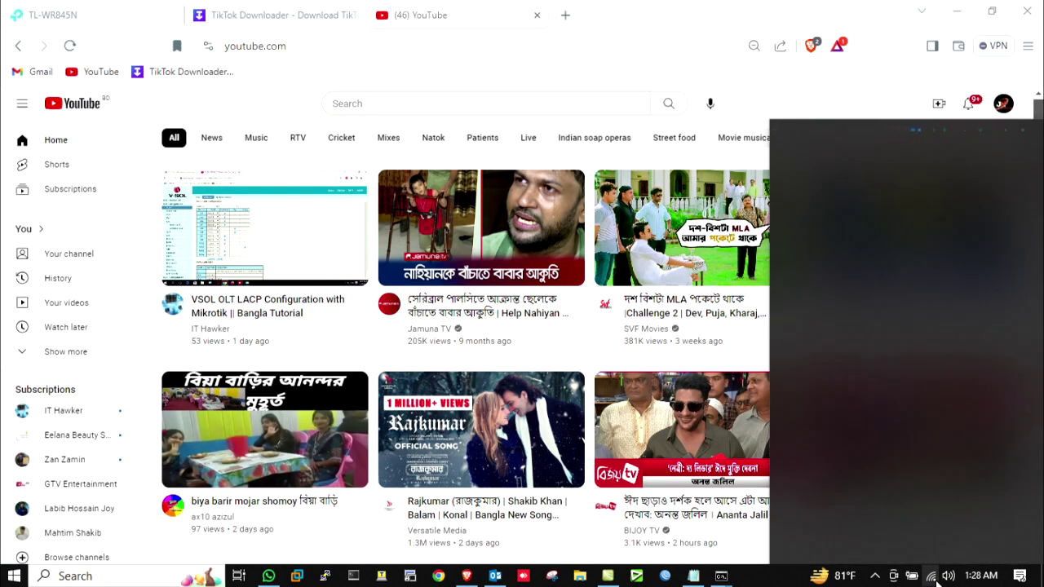
pyautogui.click(860, 453)
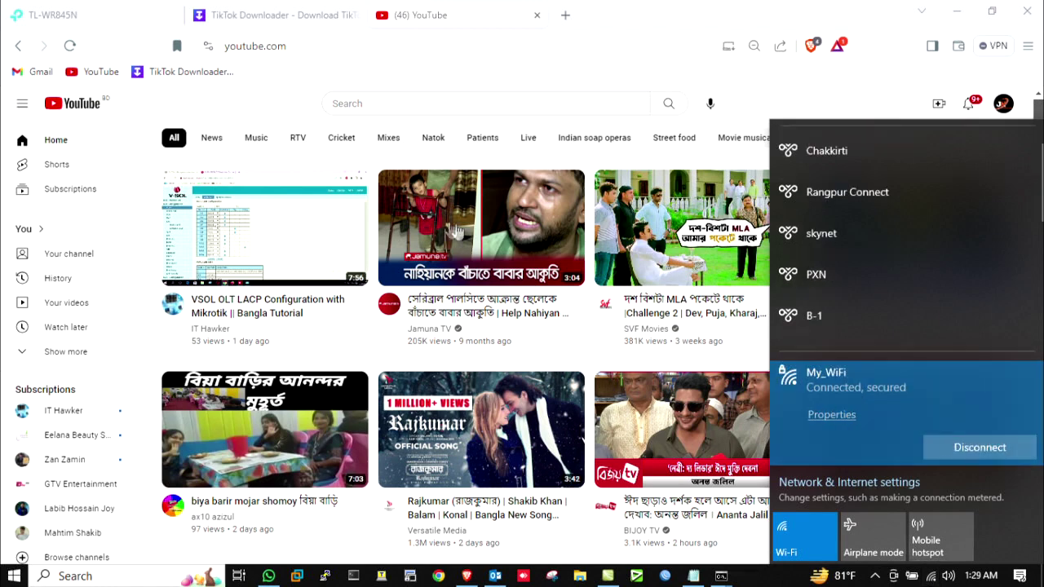
pyautogui.click(486, 238)
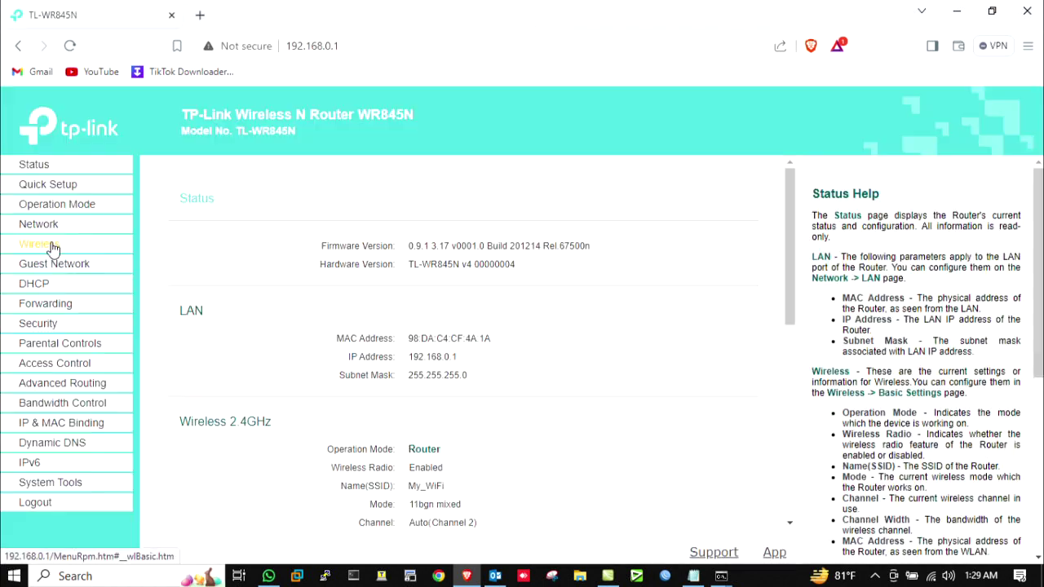
# - Replace the WPA2-PSK wireless password under Wireless Security with a new one and save
pyautogui.click(49, 245)
pyautogui.click(73, 300)
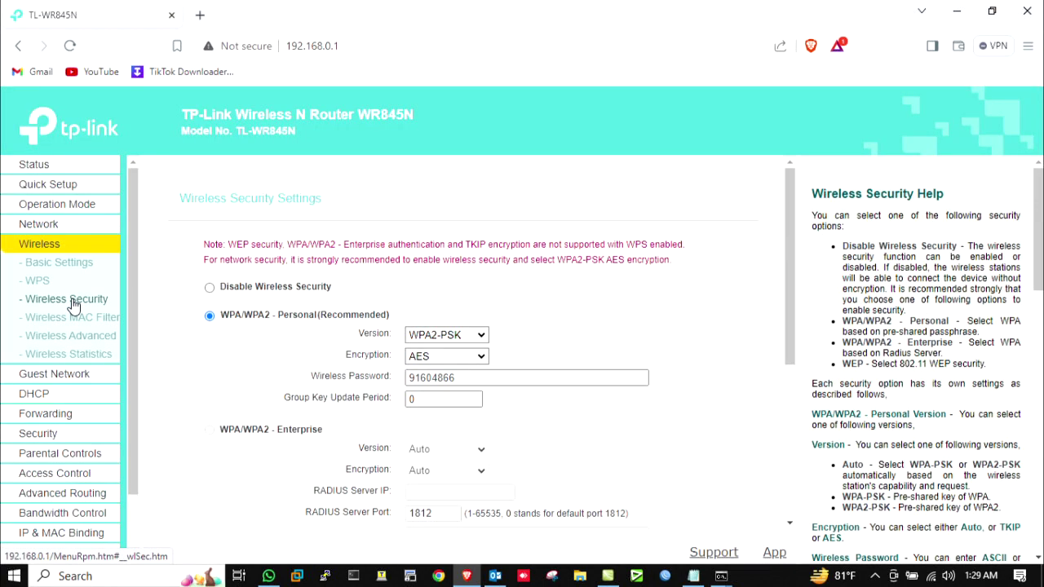
pyautogui.moveTo(471, 379); pyautogui.dragTo(367, 375)
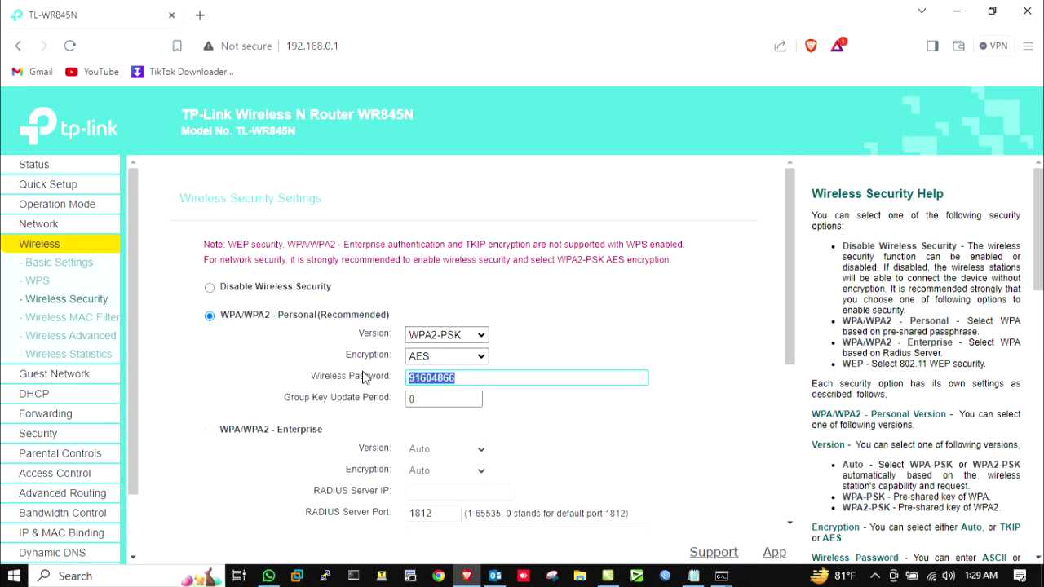
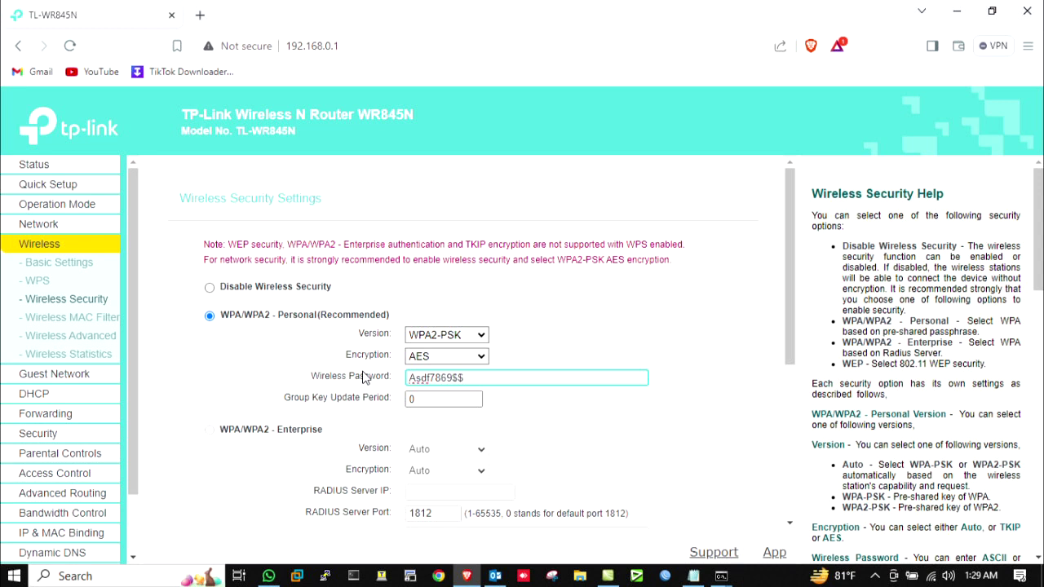
pyautogui.scroll(-3, 454, 302)
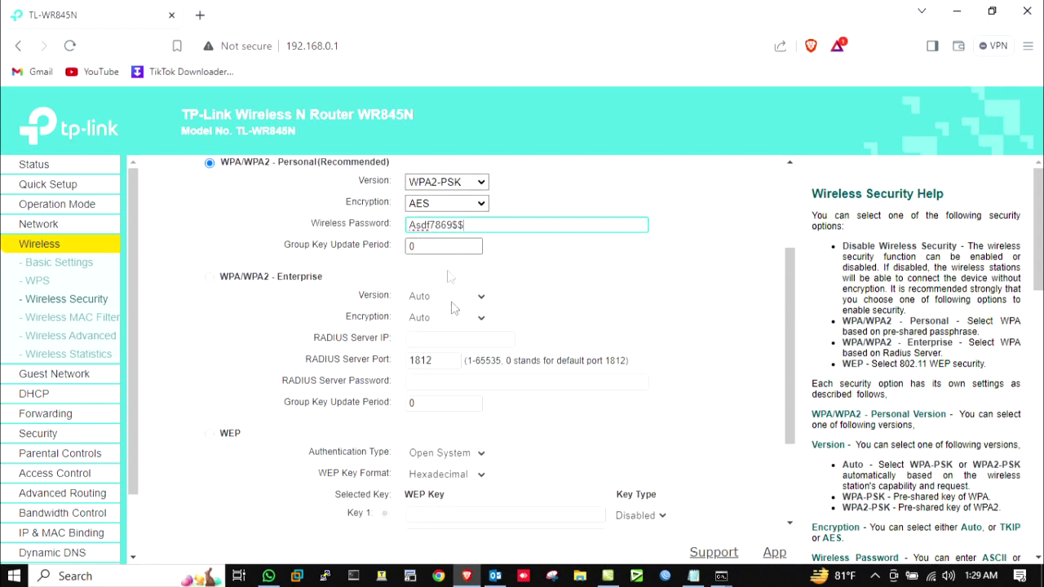
pyautogui.scroll(-1, 501, 275)
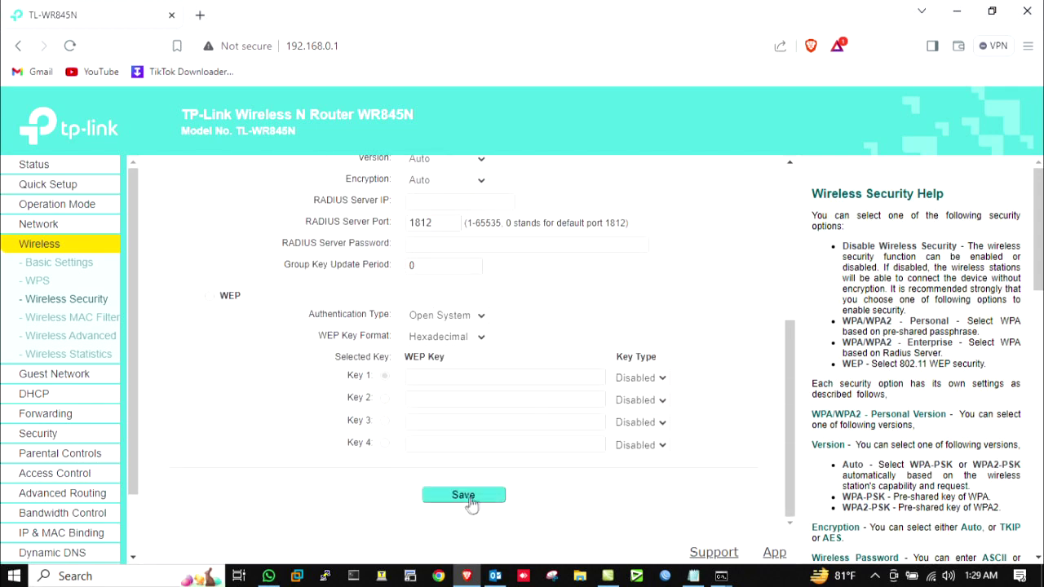
pyautogui.scroll(2, 459, 265)
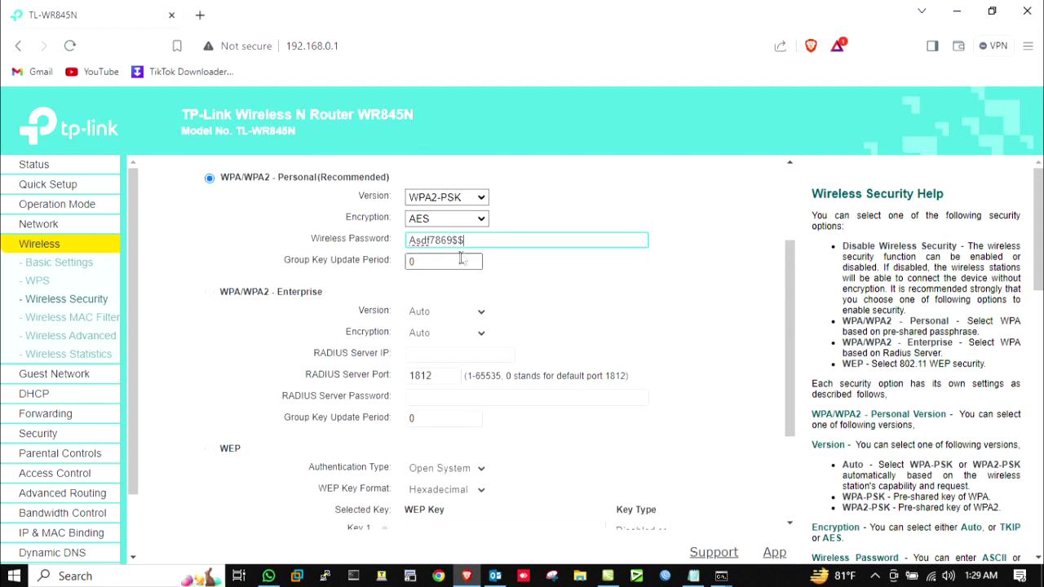
pyautogui.scroll(-2, 524, 337)
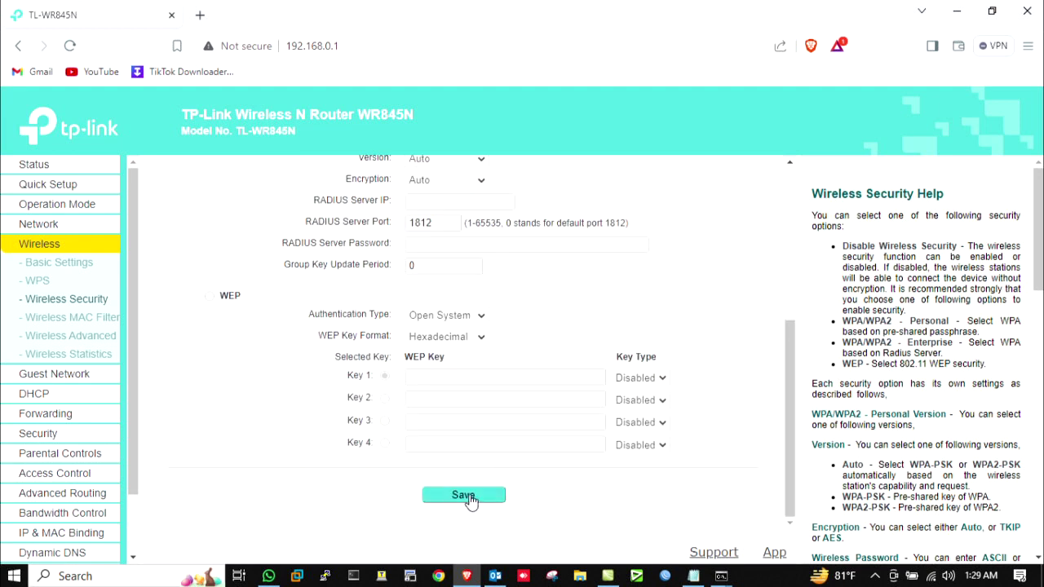
pyautogui.click(931, 576)
pyautogui.click(865, 428)
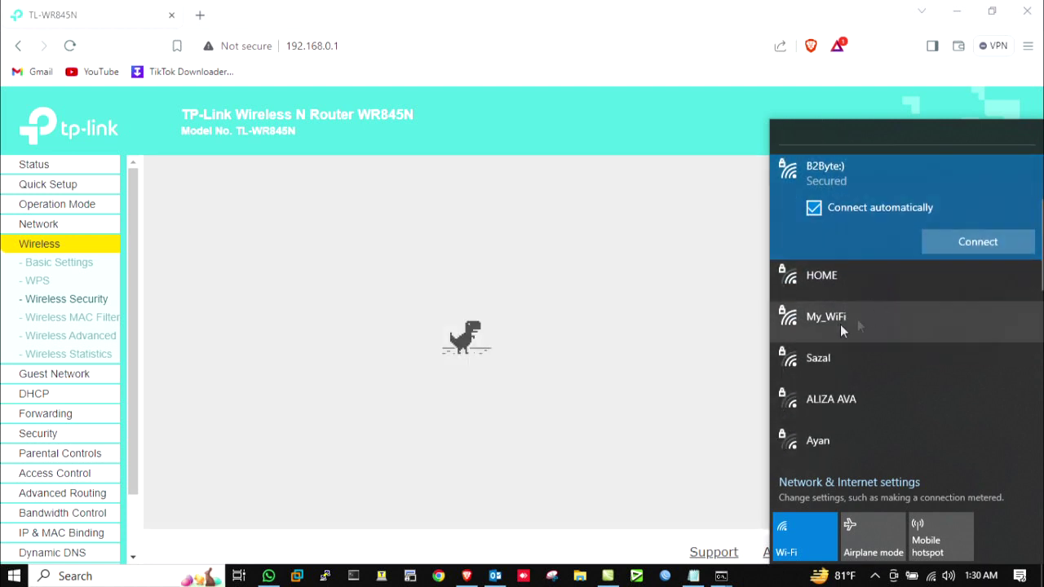
# - Reconnect the PC to My_WiFi using the new WPA2 key, then reload the router Status page
pyautogui.click(836, 321)
pyautogui.click(943, 323)
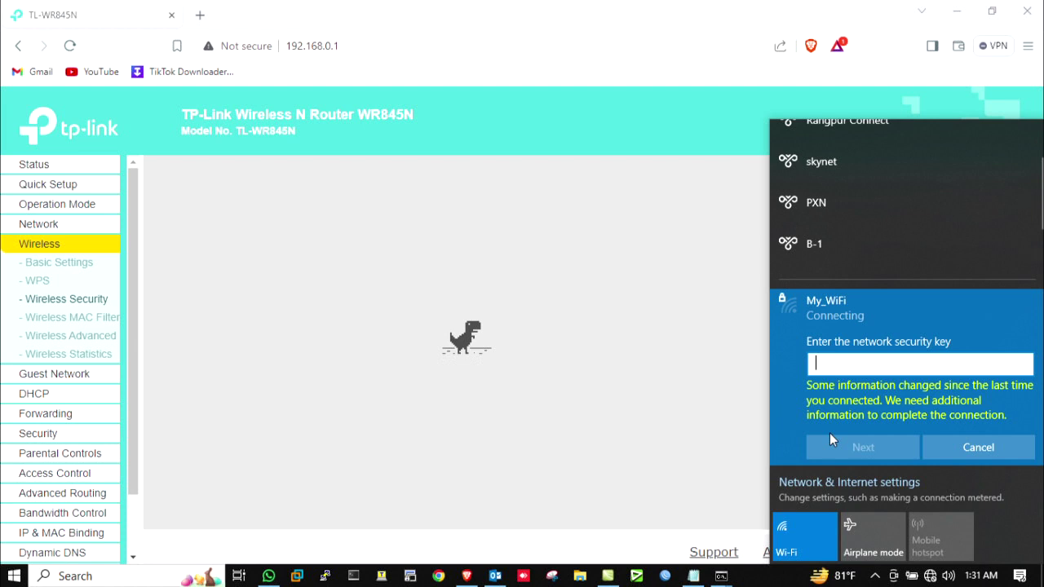
pyautogui.write('••••••••')
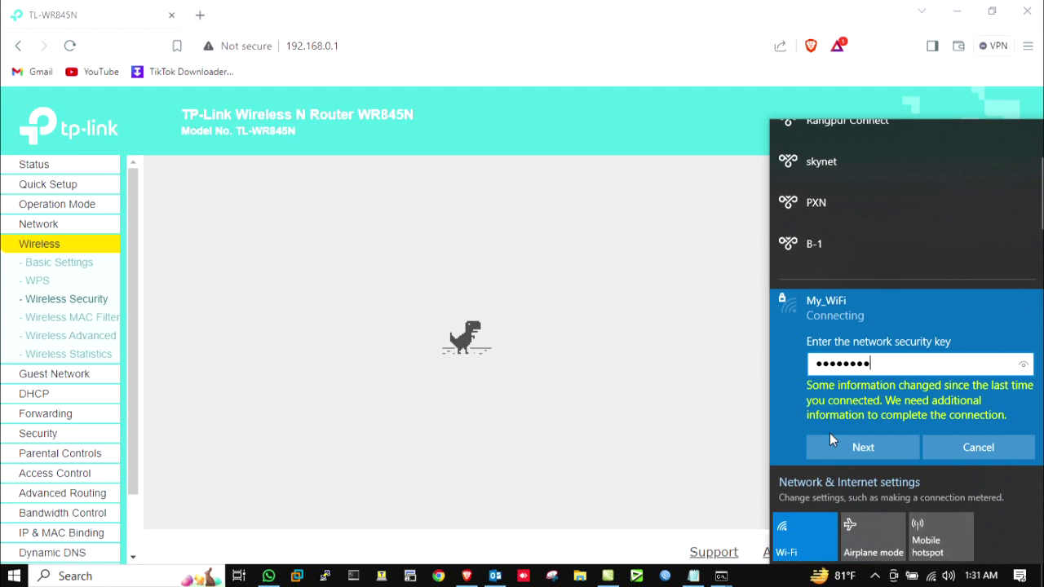
pyautogui.write('••')
pyautogui.click(1022, 364)
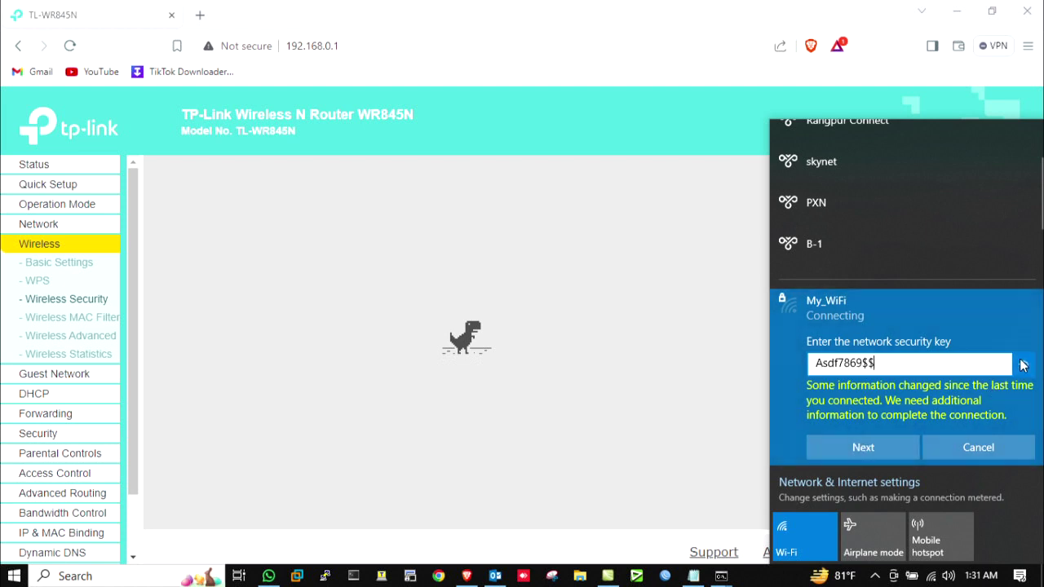
pyautogui.click(879, 446)
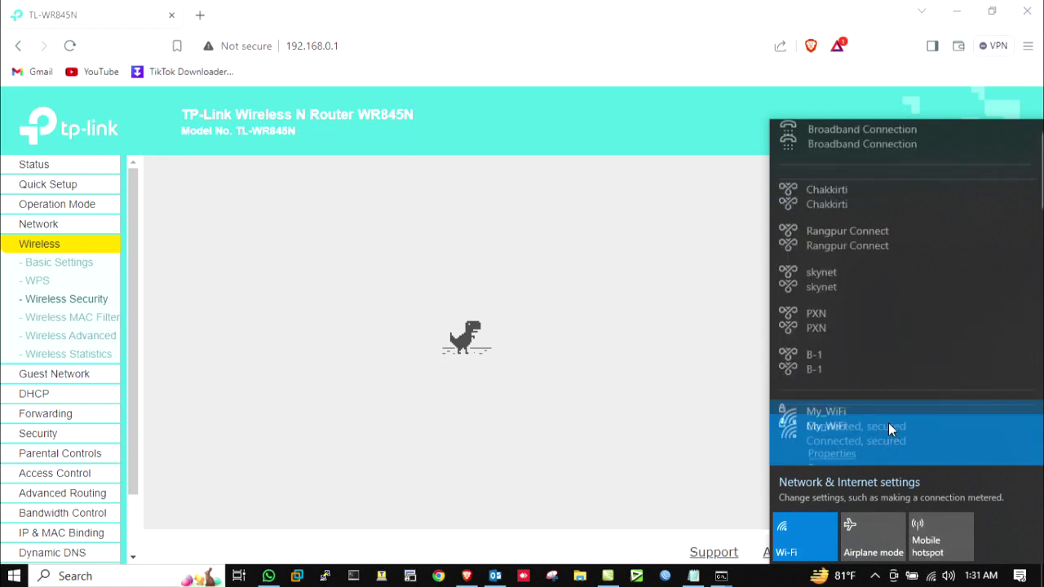
pyautogui.click(70, 46)
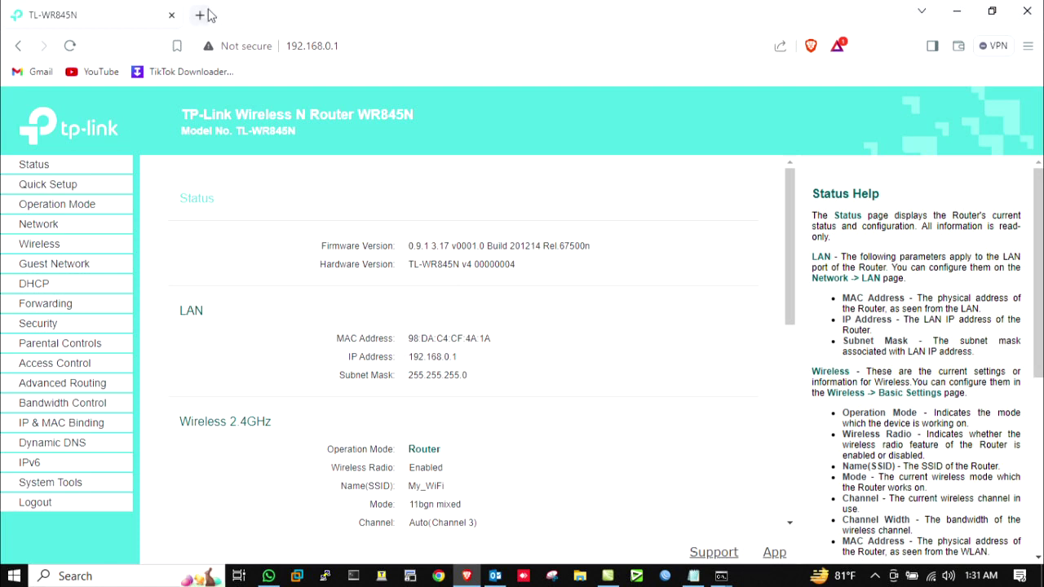
# - Load YouTube's home page in a new tab, then bring up the screen recorder's controls from the system tray
pyautogui.click(207, 14)
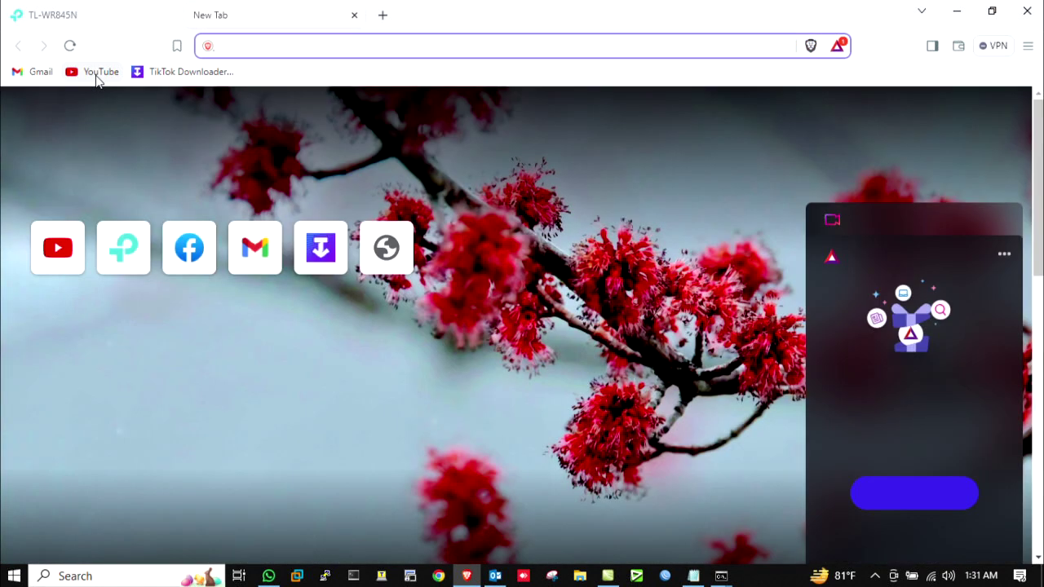
pyautogui.click(96, 72)
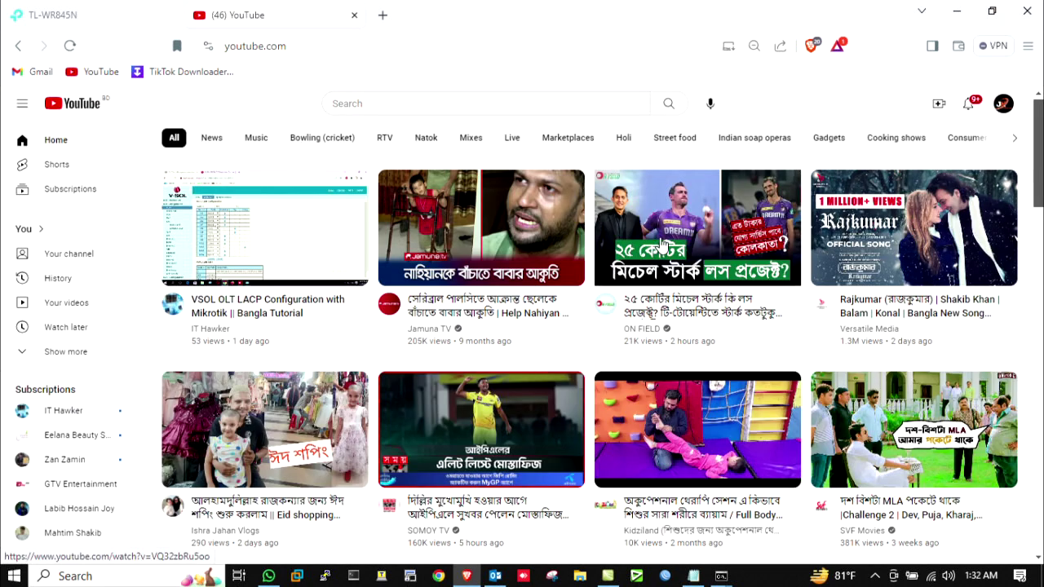
pyautogui.moveTo(663, 245)
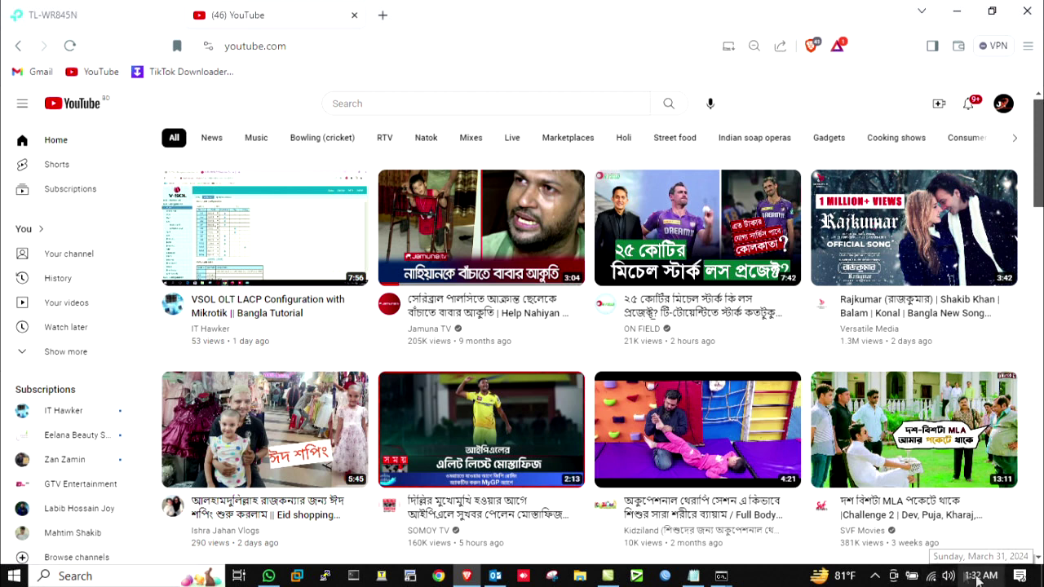
pyautogui.click(875, 581)
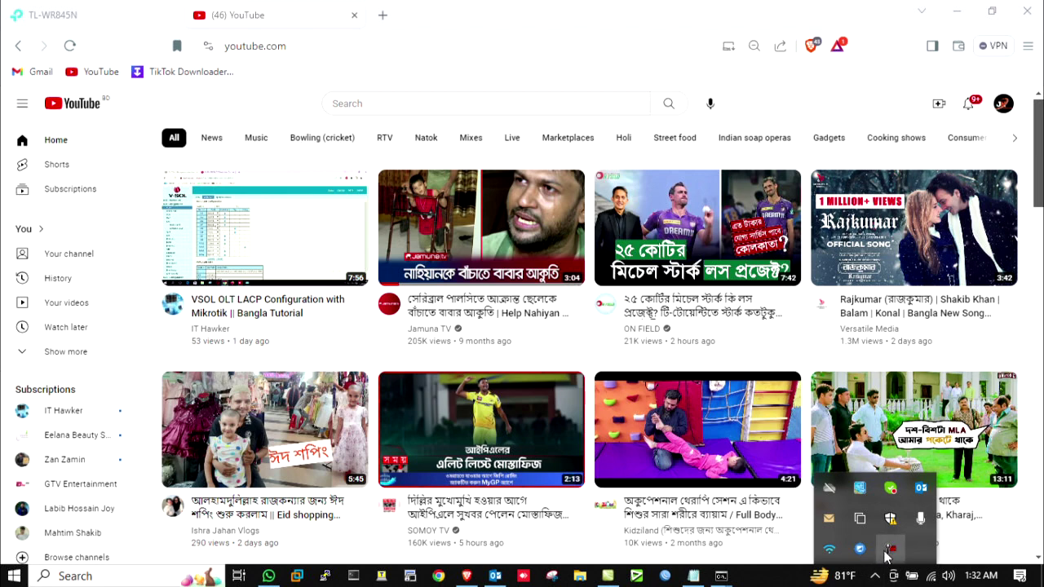
pyautogui.click(892, 556)
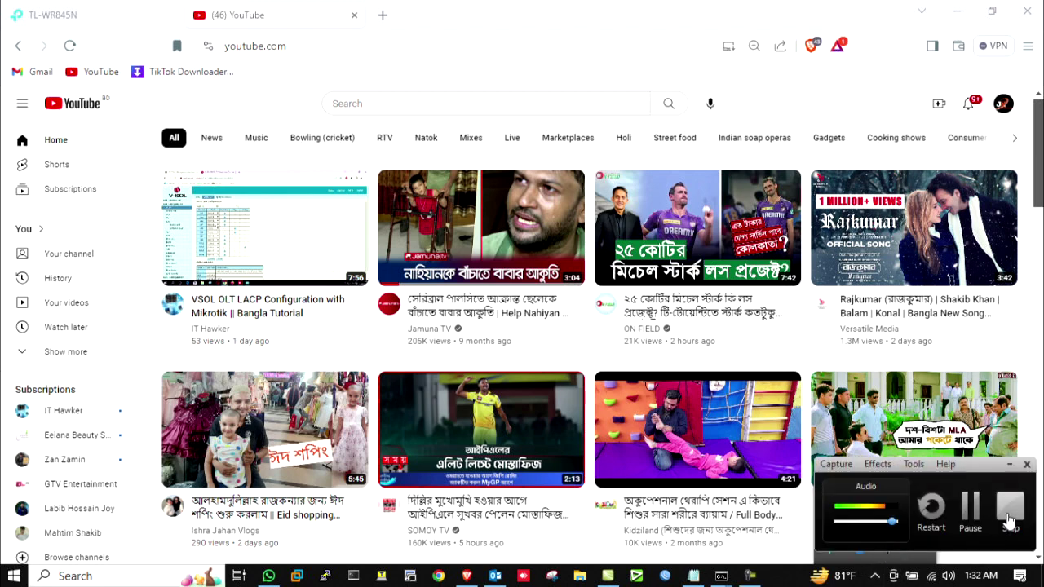